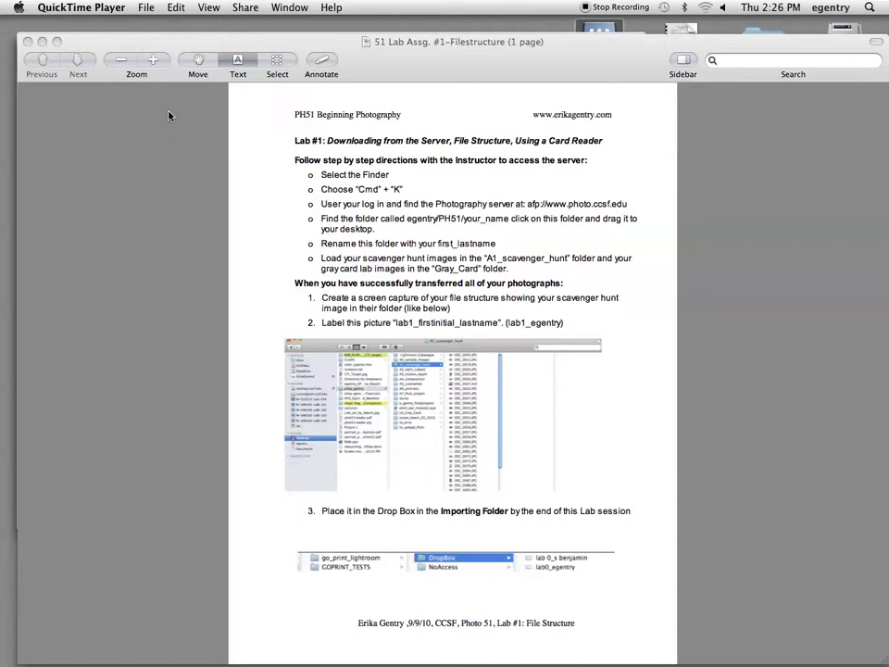
Make Finder the active application while the Lab #1 handout stays open in Preview.
{"action": "left_click", "coordinate": [238, 24]}
{"action": "mouse_move", "coordinate": [111, 659]}
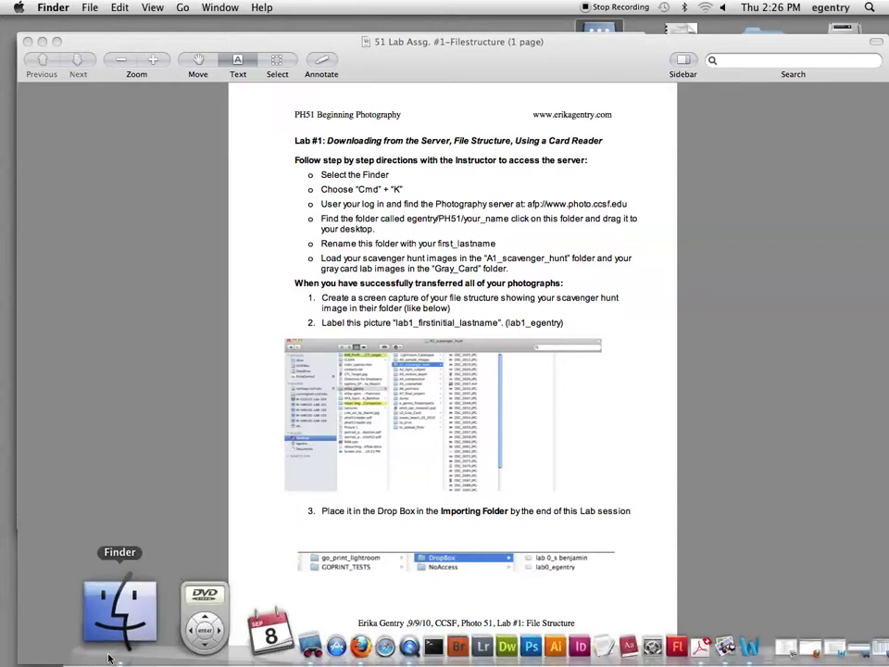
Open Connect to Server and trim the server address to photo.ccsf.edu.
{"action": "left_click", "coordinate": [184, 7]}
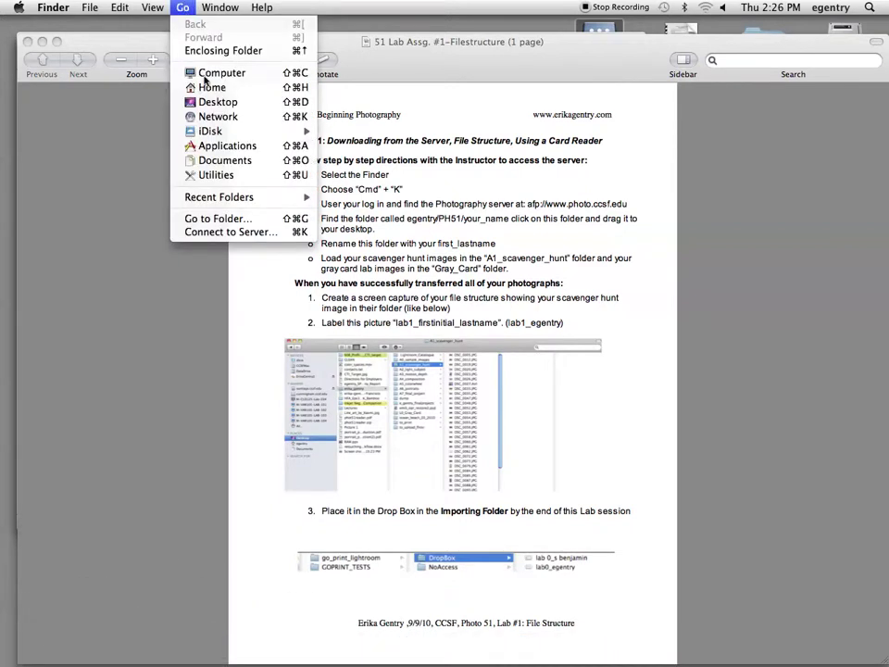
{"action": "left_click", "coordinate": [246, 234]}
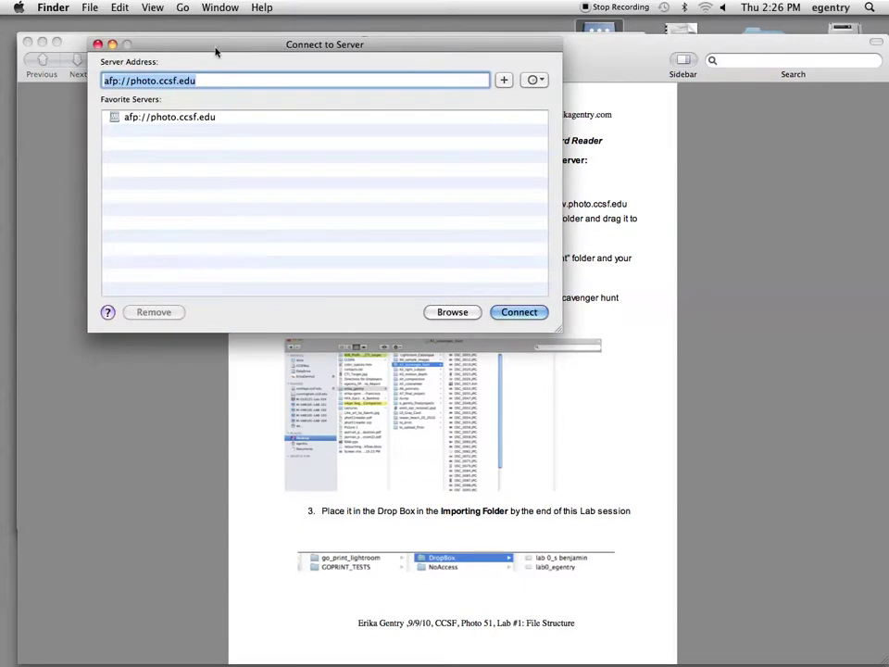
{"action": "left_click_drag", "start_coordinate": [216, 52], "coordinate": [307, 75]}
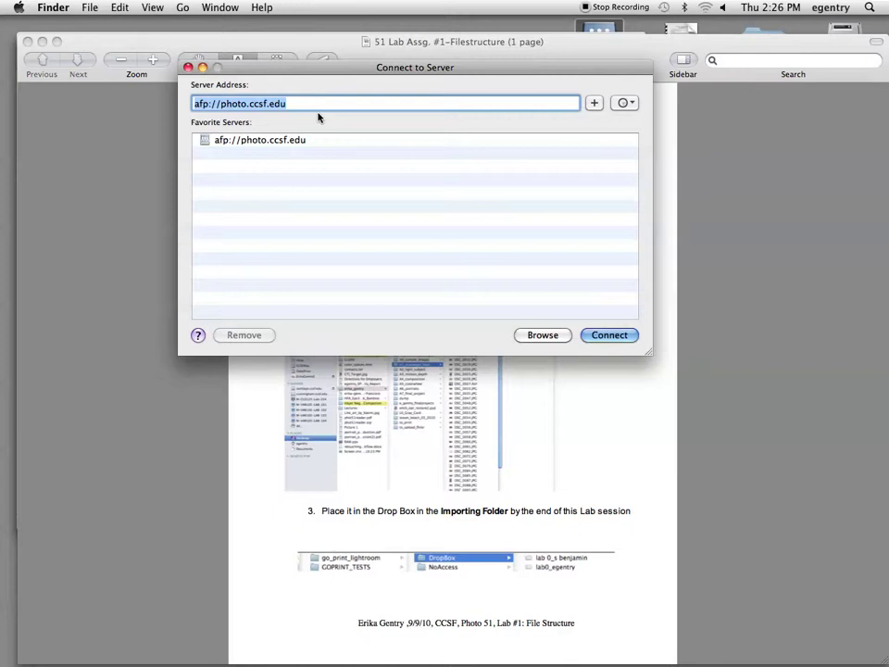
{"action": "left_click", "coordinate": [219, 104]}
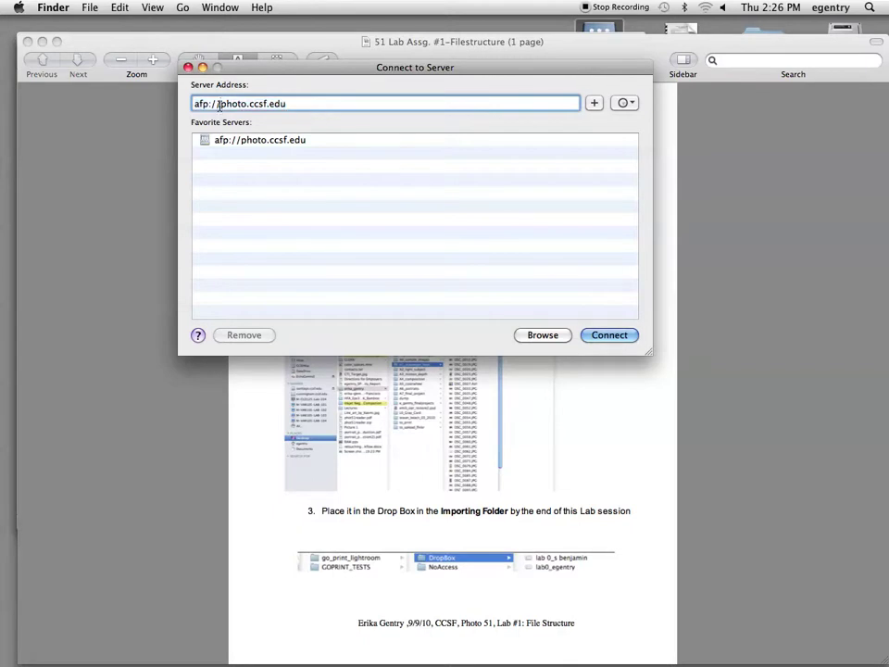
{"action": "left_click_drag", "start_coordinate": [218, 104], "coordinate": [191, 104]}
{"action": "key", "text": "BackSpace"}
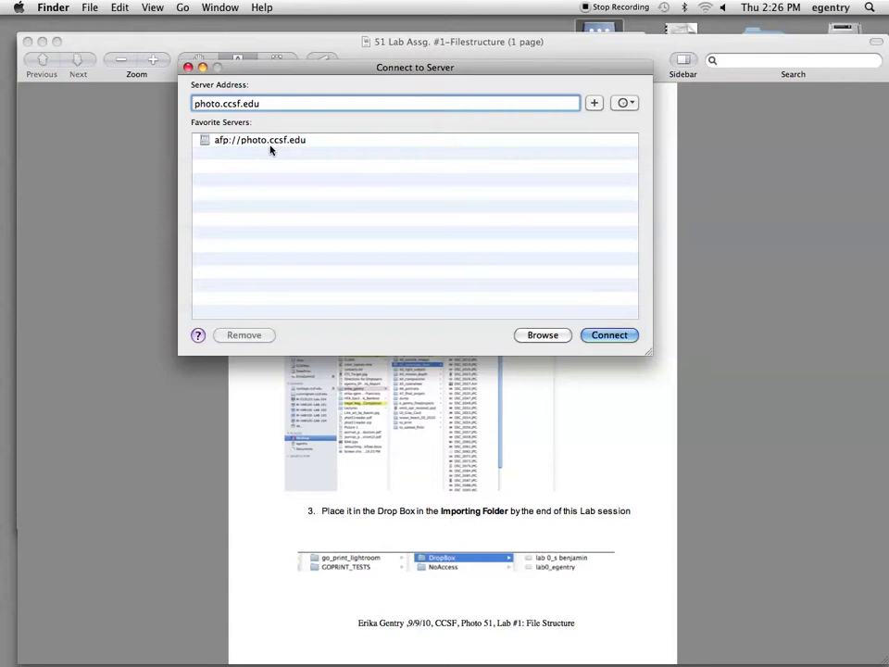
Connect and mount the photography volume from photo.ccsf.edu.
{"action": "left_click", "coordinate": [617, 338]}
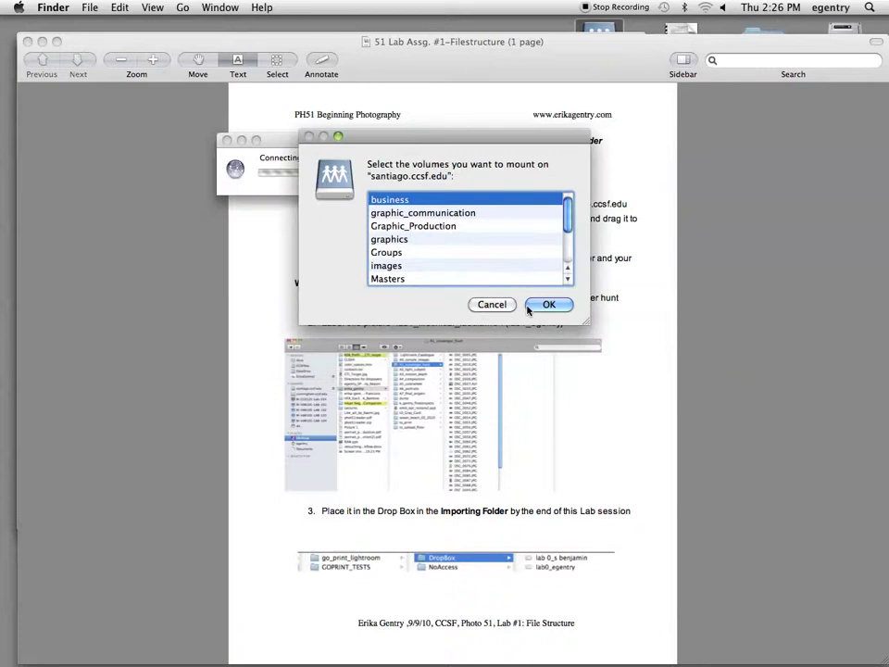
{"action": "scroll", "coordinate": [458, 270], "scroll_direction": "down", "scroll_amount": 5}
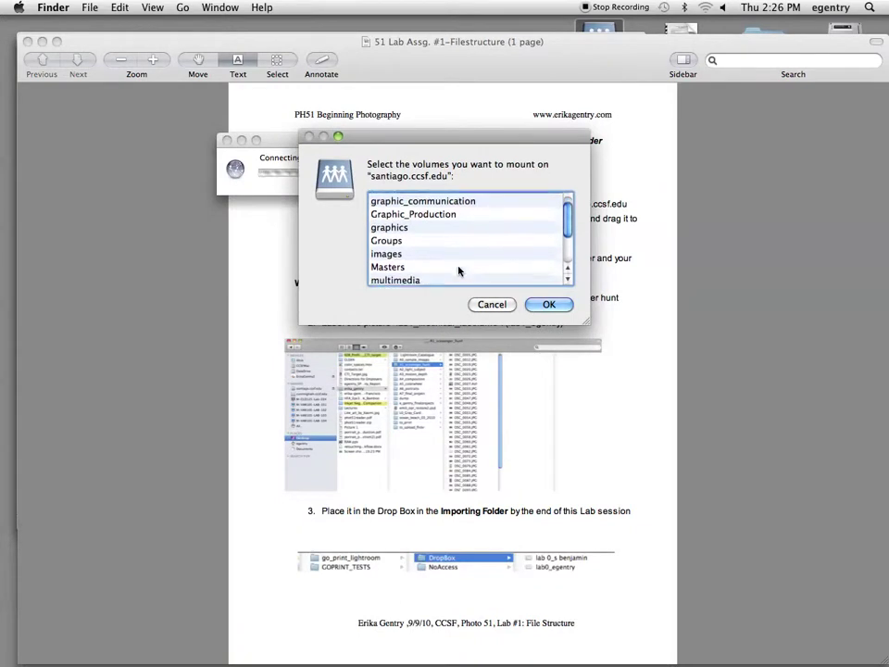
{"action": "scroll", "coordinate": [458, 270], "scroll_direction": "down", "scroll_amount": 1}
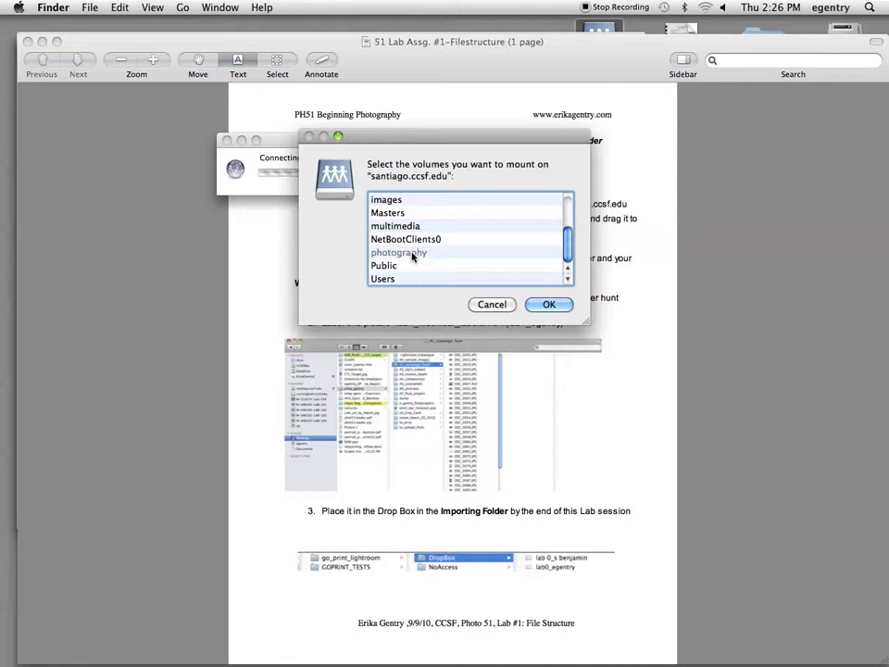
{"action": "left_click", "coordinate": [547, 304]}
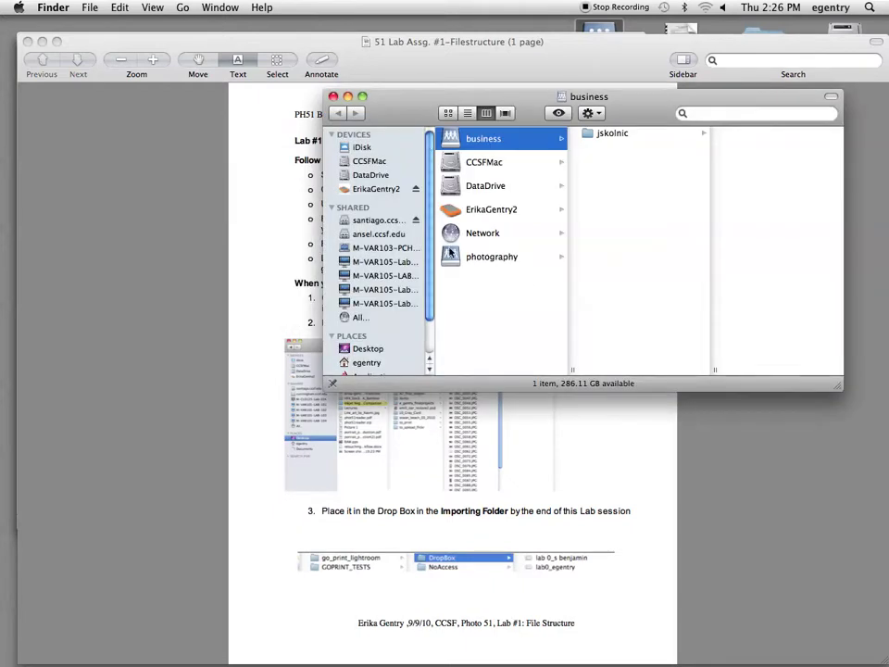
Browse photography > egentry > PH51 > ReadOnly in an enlarged Finder window.
{"action": "left_click", "coordinate": [492, 256]}
{"action": "left_click_drag", "start_coordinate": [421, 111], "coordinate": [174, 79]}
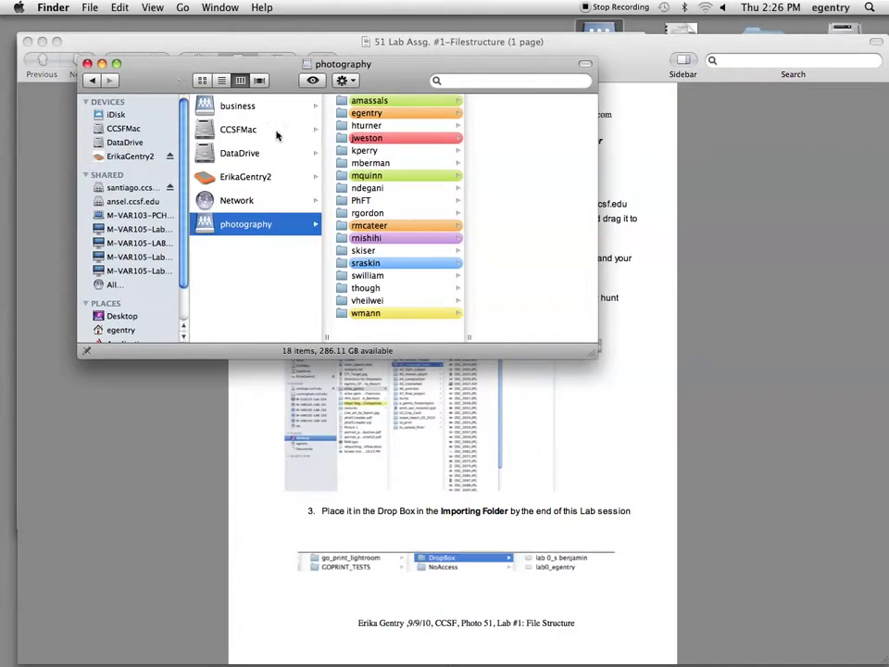
{"action": "left_click_drag", "start_coordinate": [597, 357], "coordinate": [793, 543]}
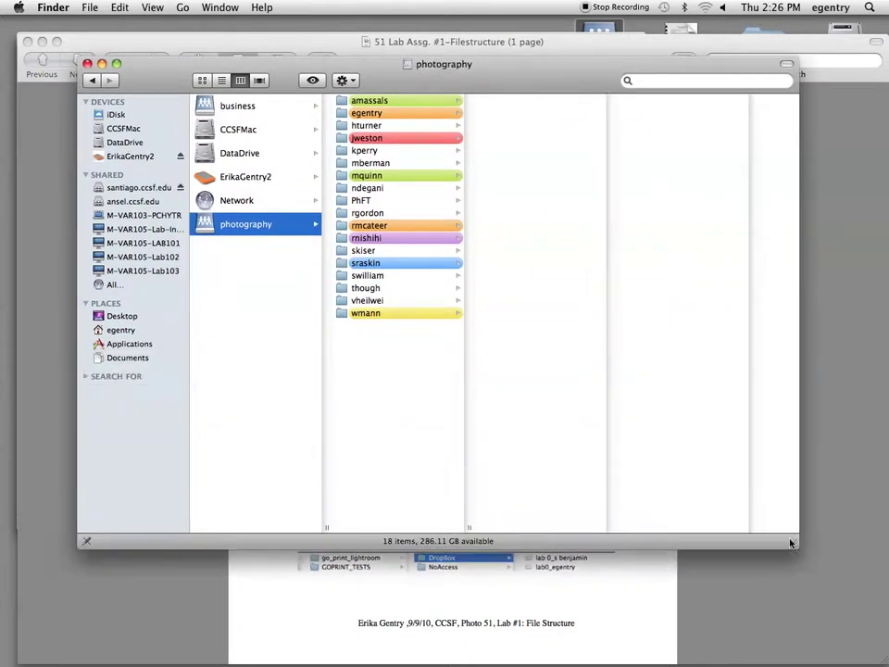
{"action": "left_click", "coordinate": [386, 115]}
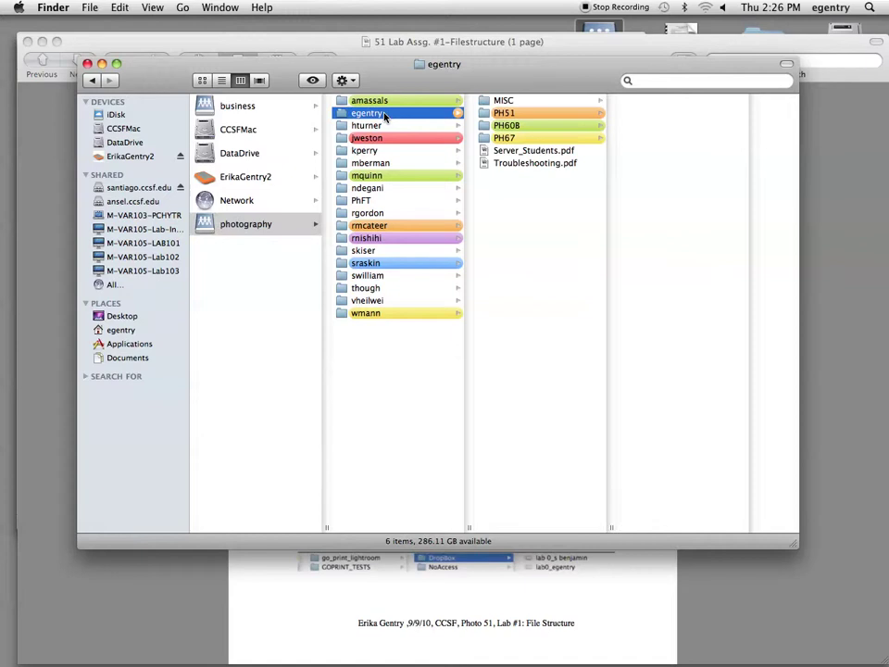
{"action": "left_click", "coordinate": [507, 114]}
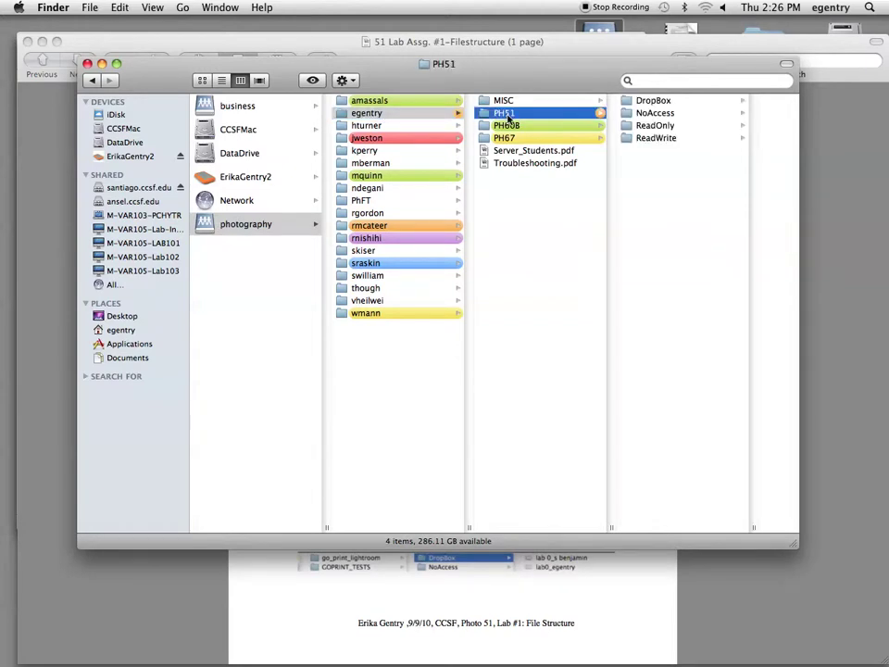
{"action": "left_click", "coordinate": [649, 125]}
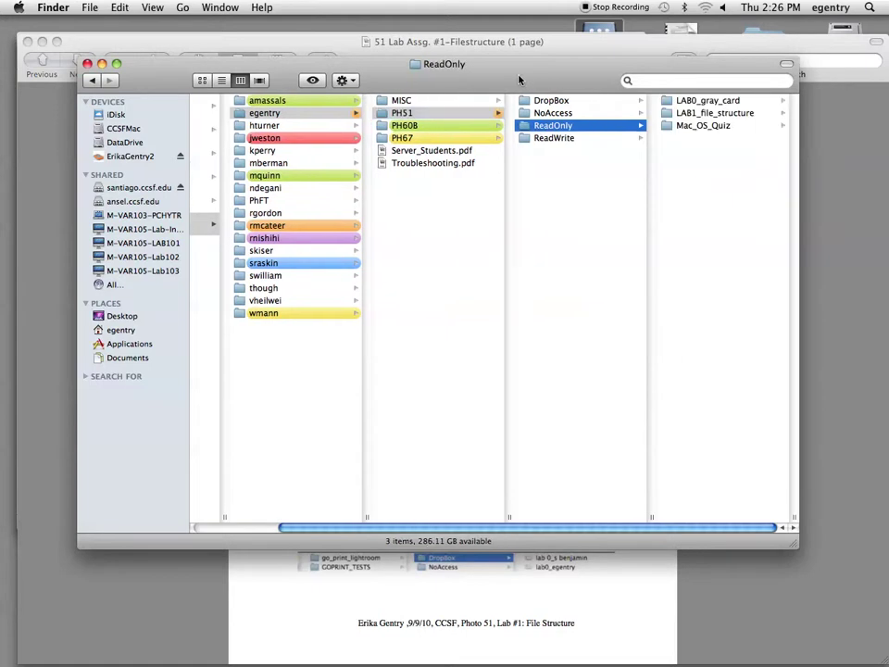
{"action": "left_click_drag", "start_coordinate": [388, 58], "coordinate": [292, 41]}
{"action": "left_click_drag", "start_coordinate": [665, 525], "coordinate": [822, 661]}
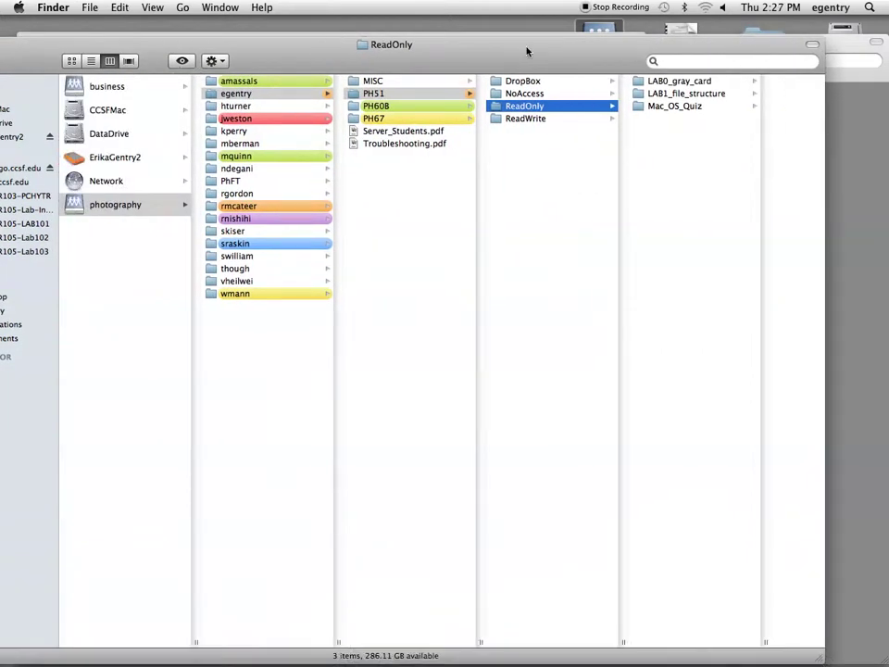
Open LAB1_file_structure and preview its lab assignment PDF.
{"action": "left_click", "coordinate": [663, 93]}
{"action": "left_click_drag", "start_coordinate": [555, 61], "coordinate": [441, 56]}
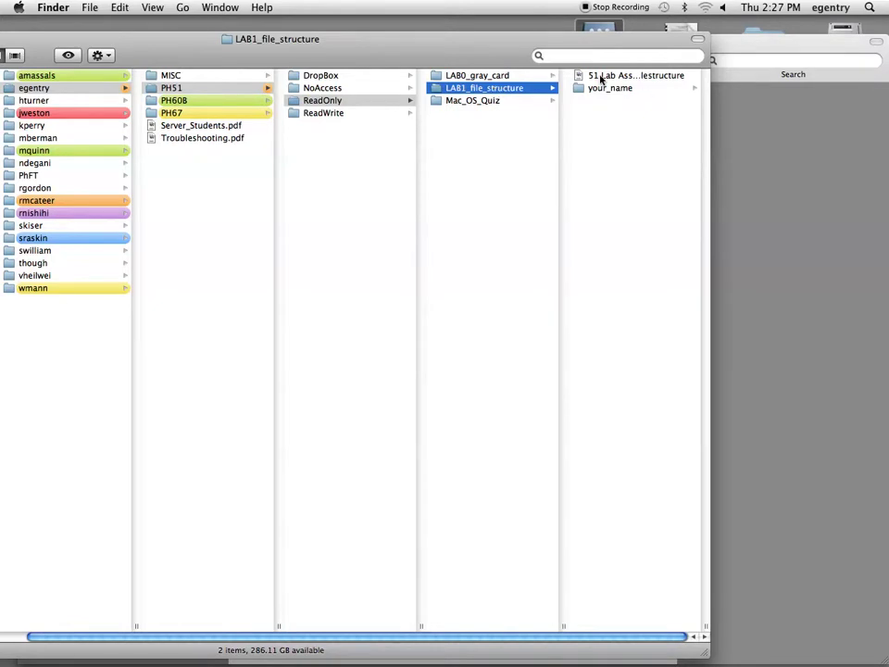
{"action": "scroll", "coordinate": [601, 80], "scroll_direction": "right", "scroll_amount": 3}
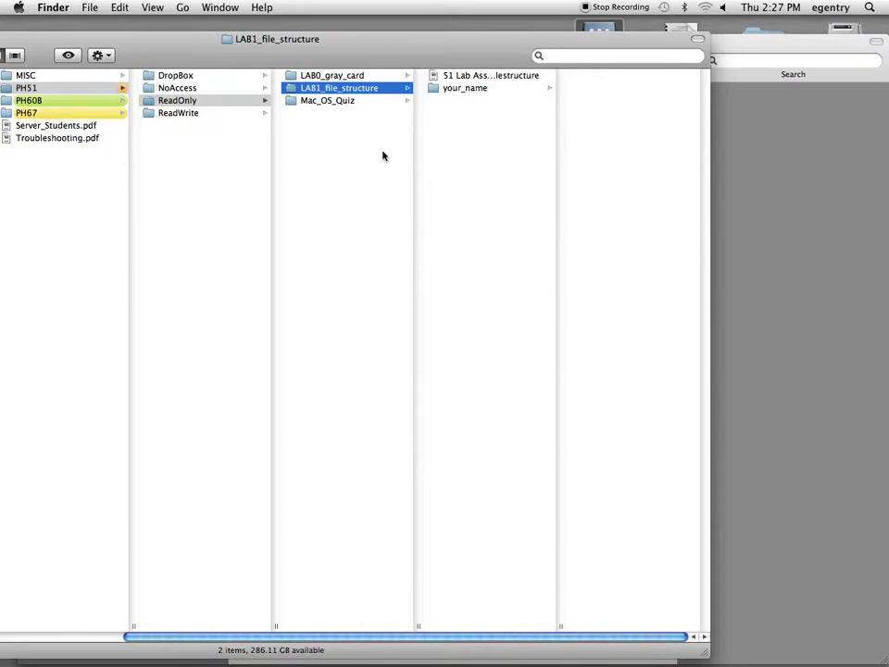
{"action": "left_click", "coordinate": [467, 77]}
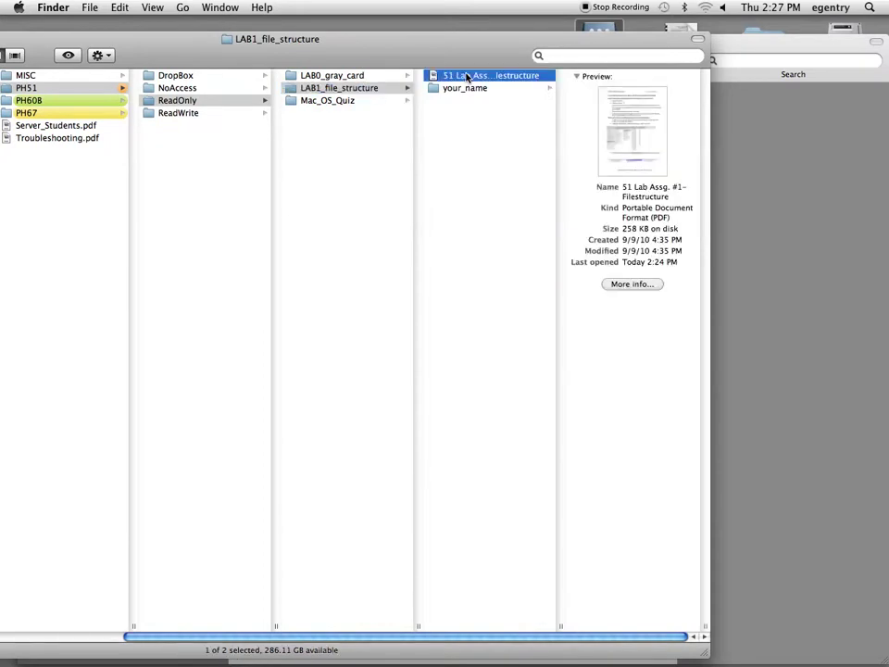
Open the your_name folder, minimise the Preview handout, and close the extra window.
{"action": "left_click", "coordinate": [462, 88]}
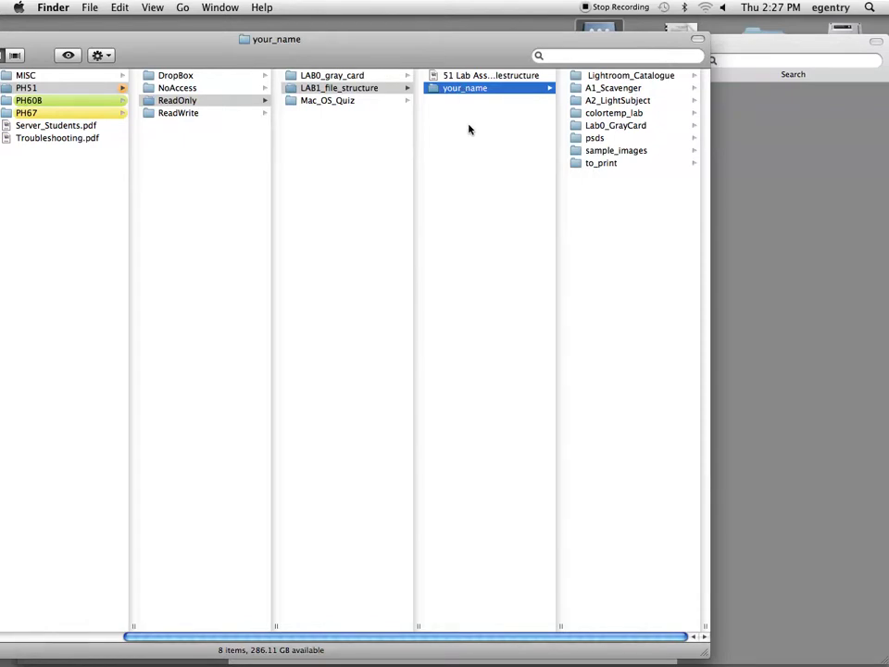
{"action": "left_click_drag", "start_coordinate": [428, 52], "coordinate": [452, 143]}
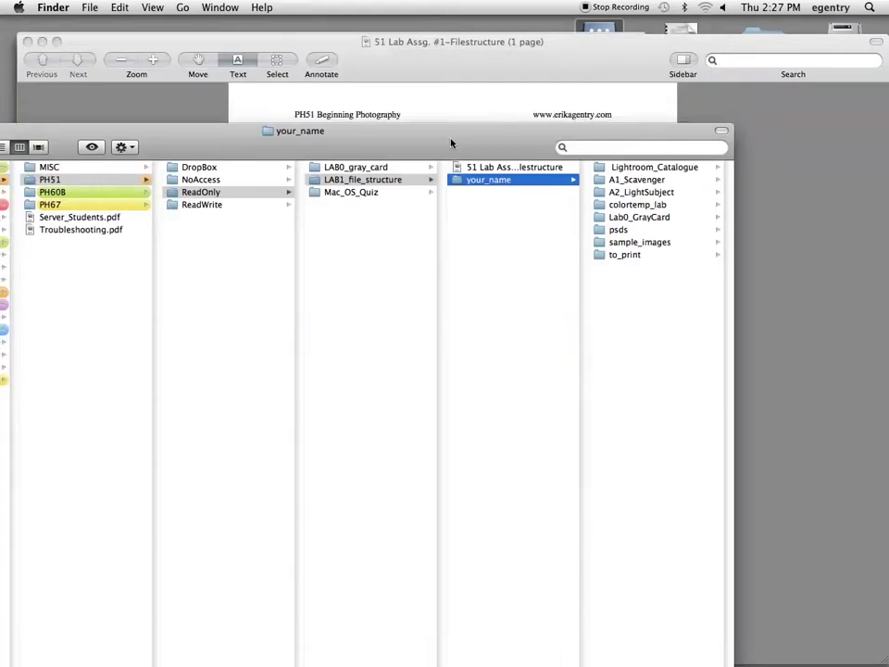
{"action": "left_click", "coordinate": [43, 42]}
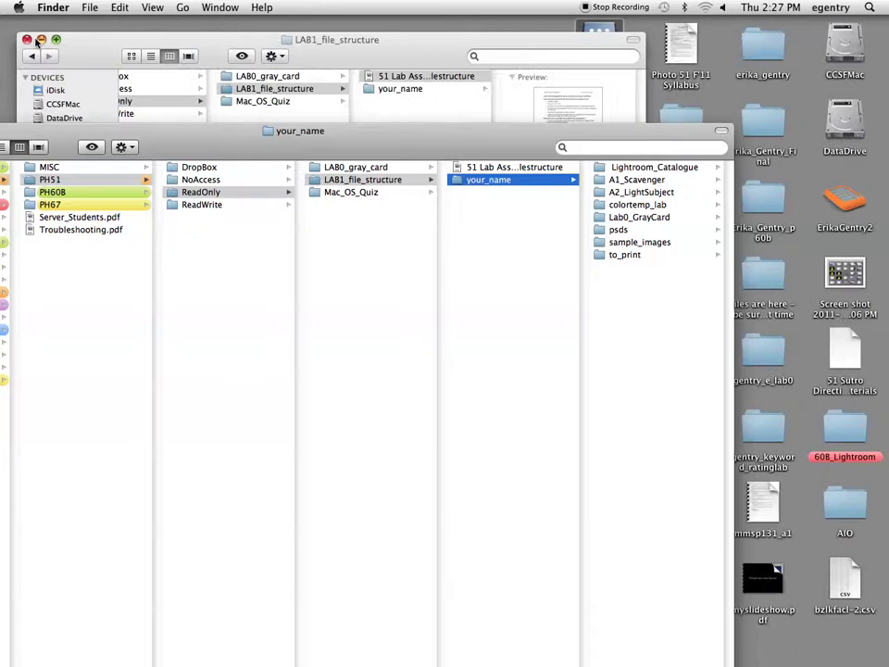
{"action": "left_click", "coordinate": [22, 39]}
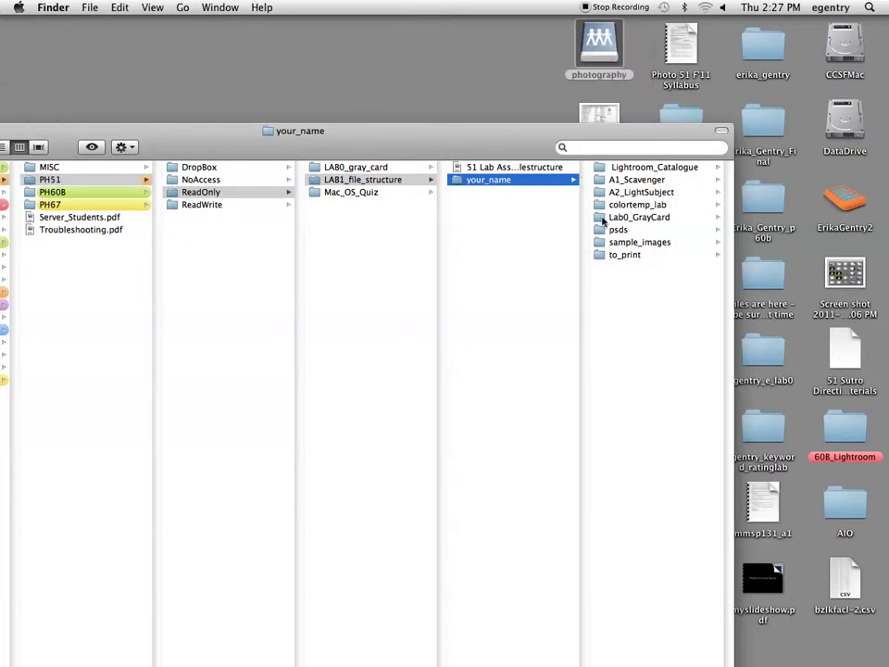
Copy the your_name folder onto the desktop and close the server window.
{"action": "left_click_drag", "start_coordinate": [456, 182], "coordinate": [194, 65]}
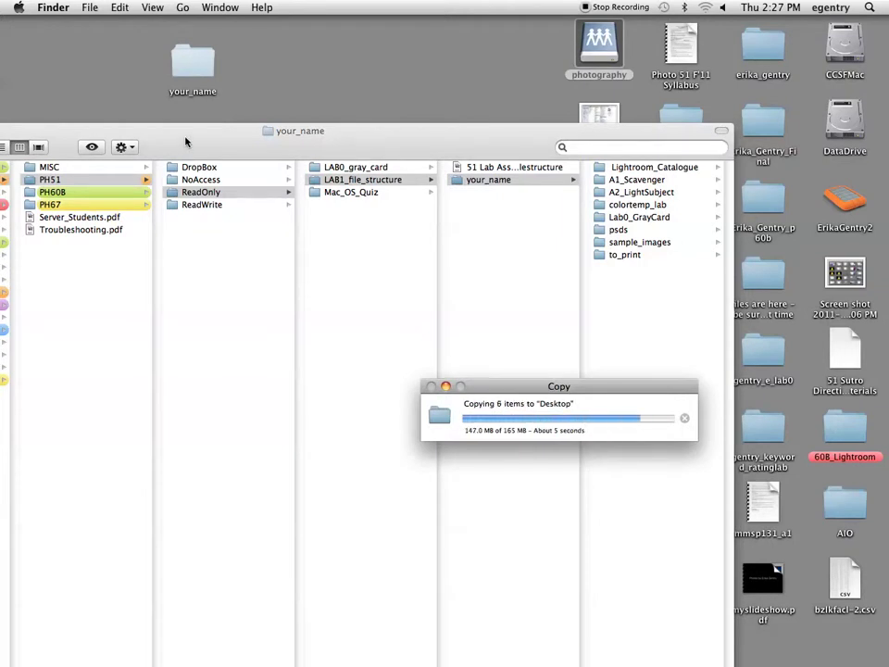
{"action": "left_click_drag", "start_coordinate": [184, 140], "coordinate": [407, 142]}
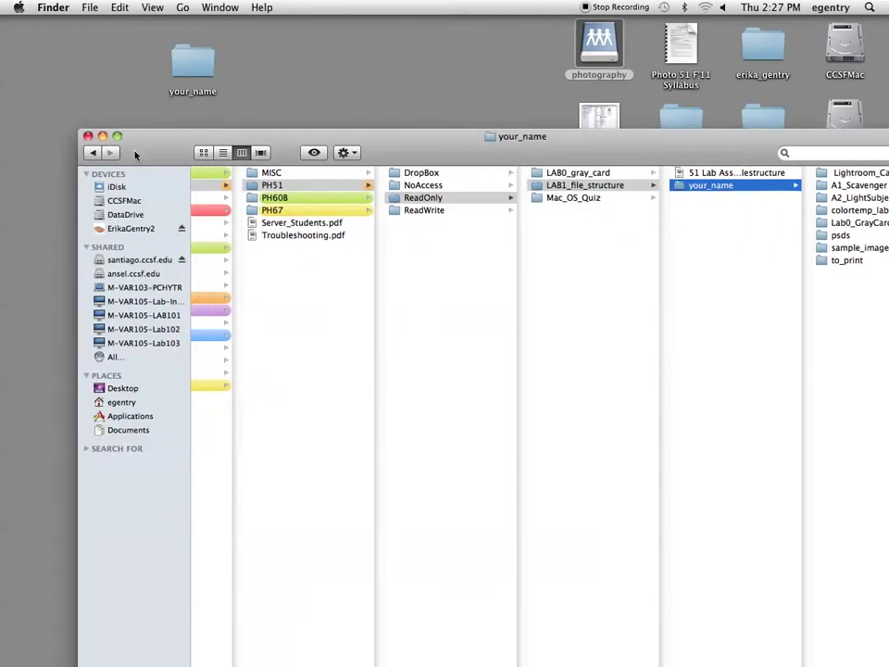
{"action": "left_click", "coordinate": [87, 137]}
Rename the desktop copy of your_name to e_gentry.
{"action": "left_click", "coordinate": [195, 90]}
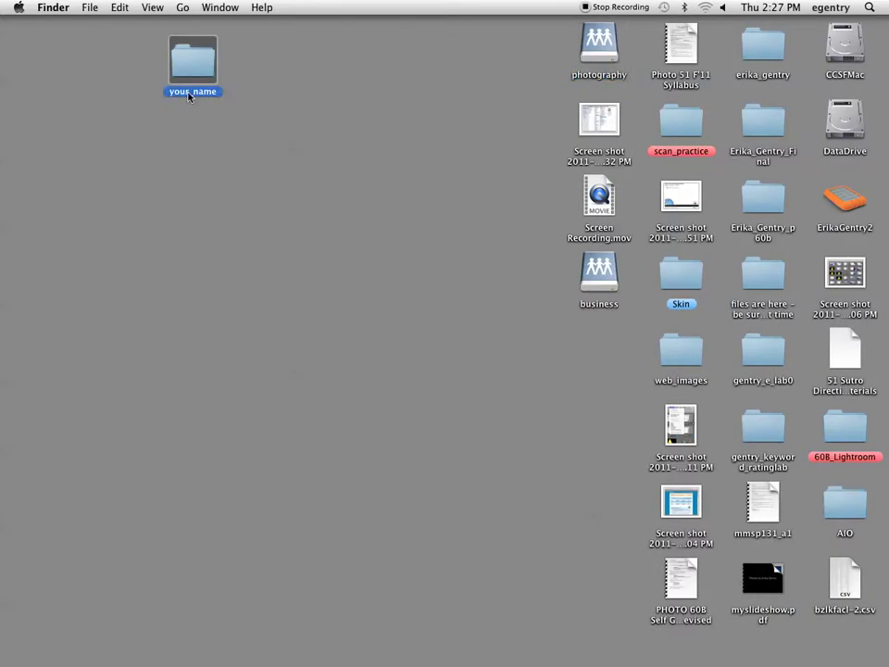
{"action": "left_click", "coordinate": [190, 90]}
{"action": "type", "text": "e_gentry"}
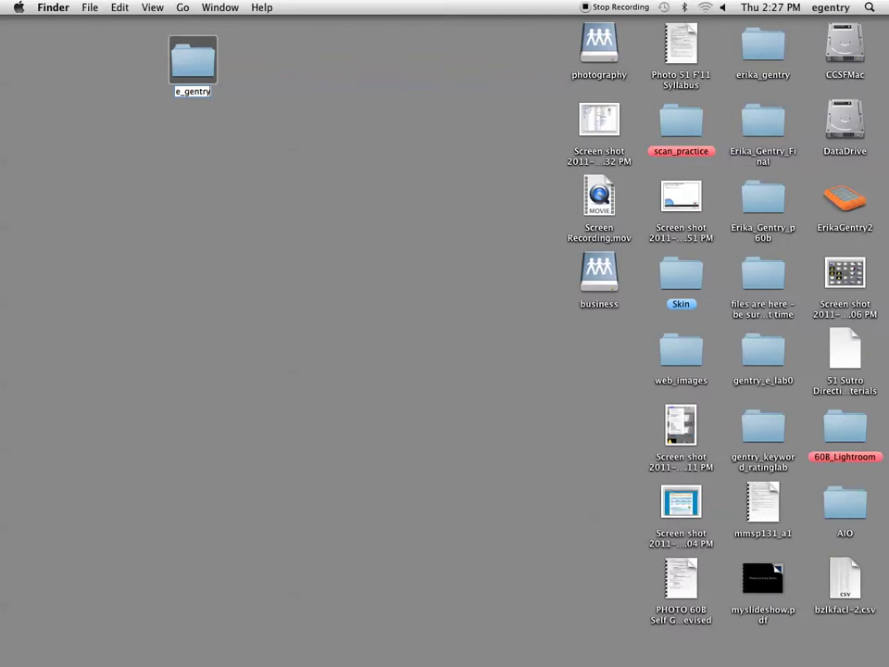
{"action": "left_click", "coordinate": [222, 75]}
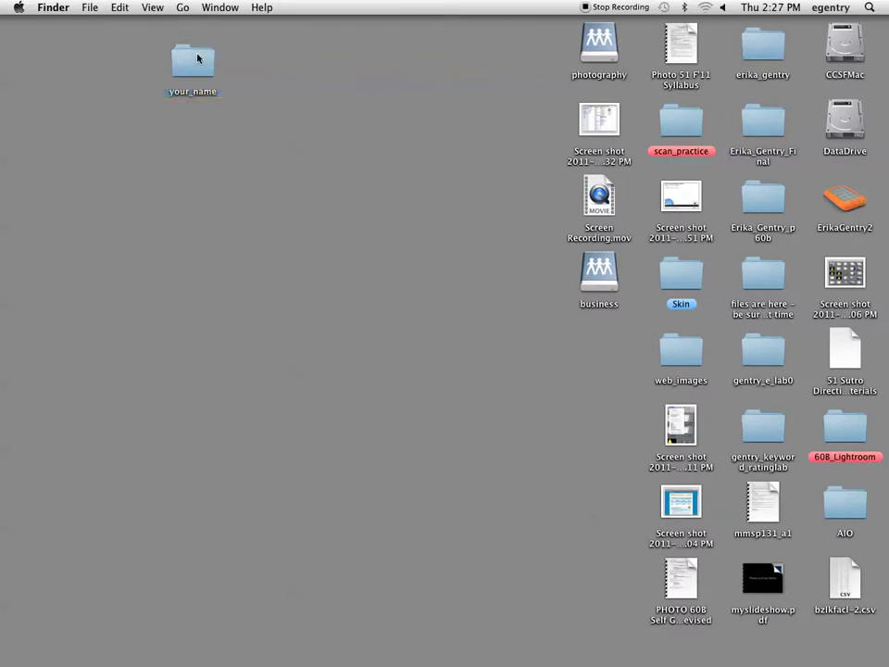
Open the e_gentry folder in a window filling the screen.
{"action": "double_click", "coordinate": [184, 71]}
{"action": "left_click_drag", "start_coordinate": [259, 111], "coordinate": [139, 23]}
{"action": "left_click_drag", "start_coordinate": [539, 319], "coordinate": [768, 615]}
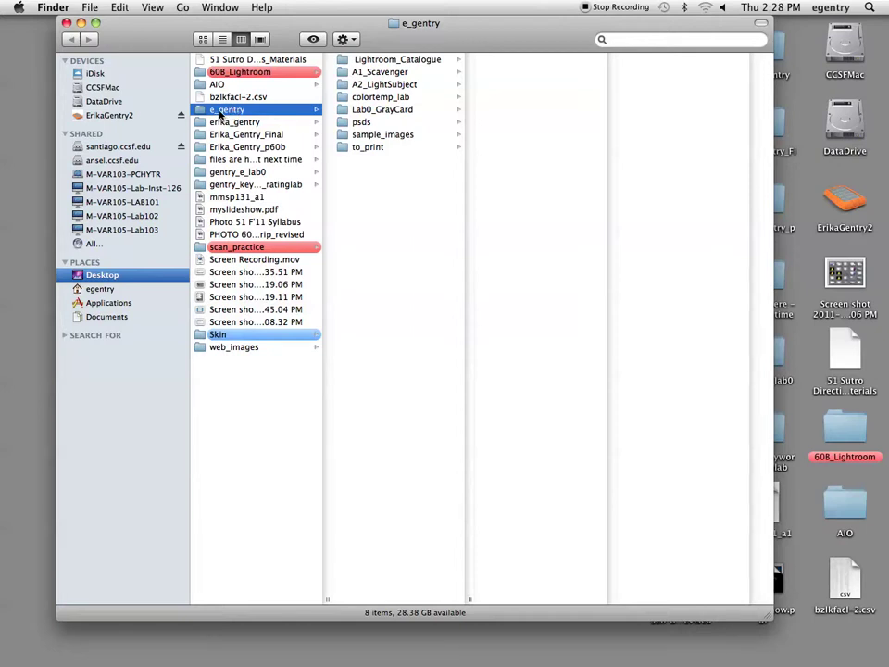
{"action": "left_click_drag", "start_coordinate": [206, 20], "coordinate": [149, 20]}
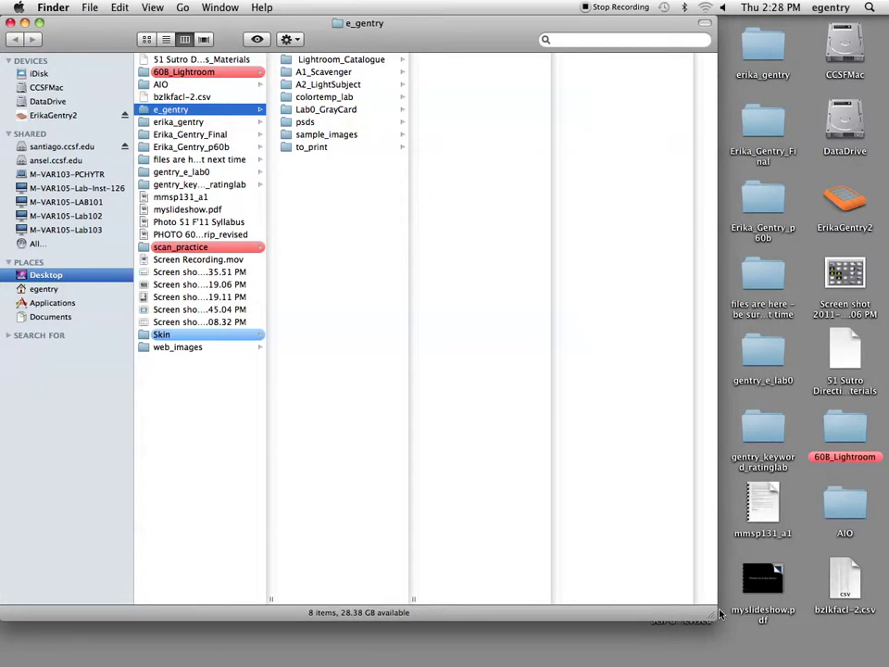
{"action": "left_click_drag", "start_coordinate": [719, 614], "coordinate": [886, 661]}
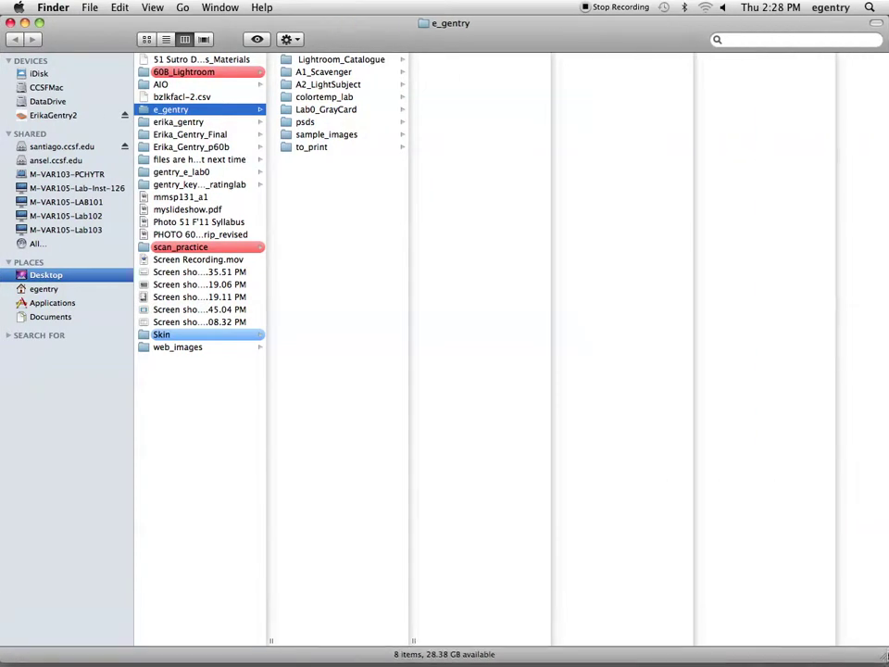
Check Lightroom_Catalogue, A1_Scavenger and sample_images, ending on the empty A1_Scavenger.
{"action": "left_click", "coordinate": [350, 61]}
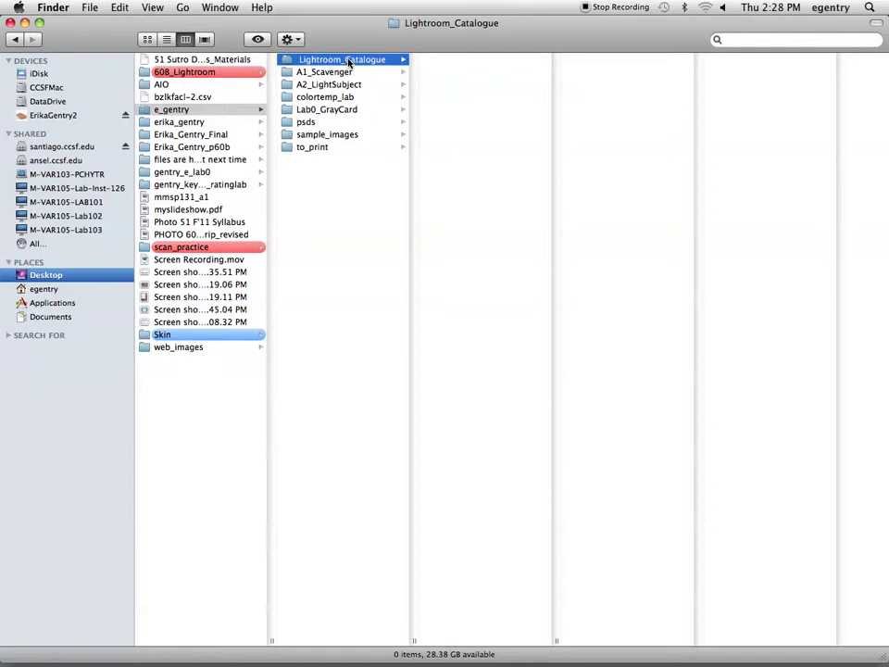
{"action": "left_click", "coordinate": [344, 74]}
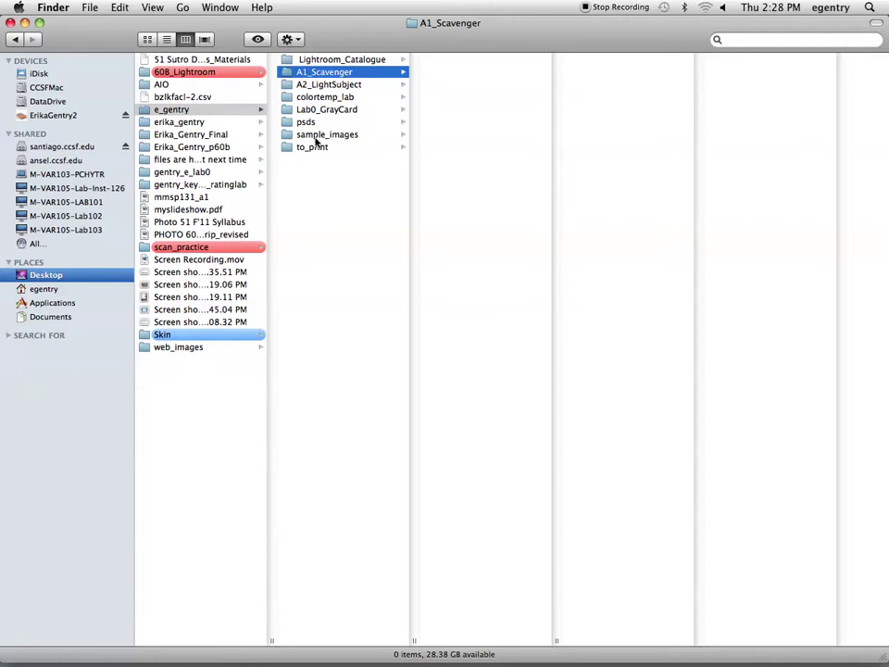
{"action": "left_click", "coordinate": [314, 138]}
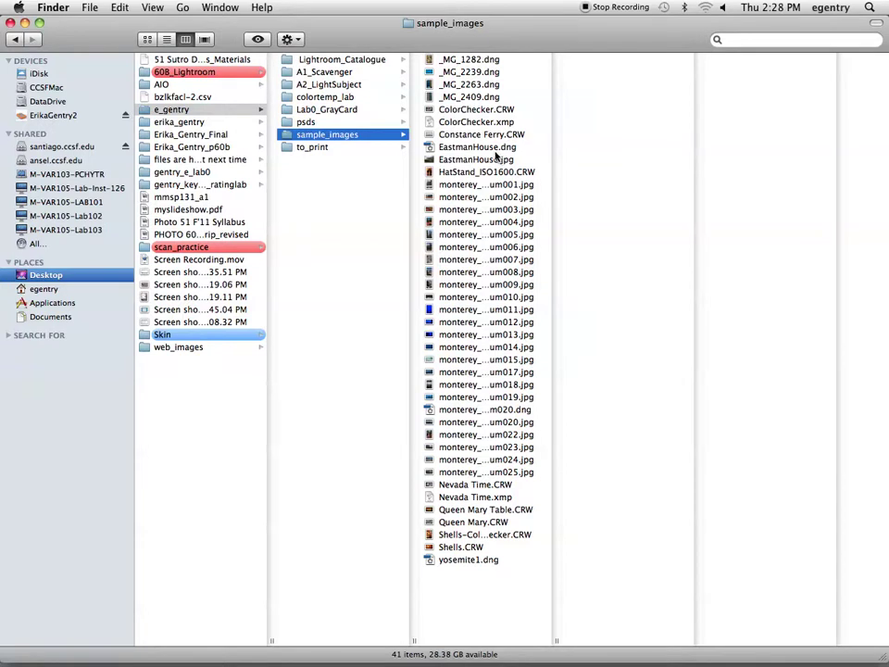
{"action": "left_click", "coordinate": [329, 72]}
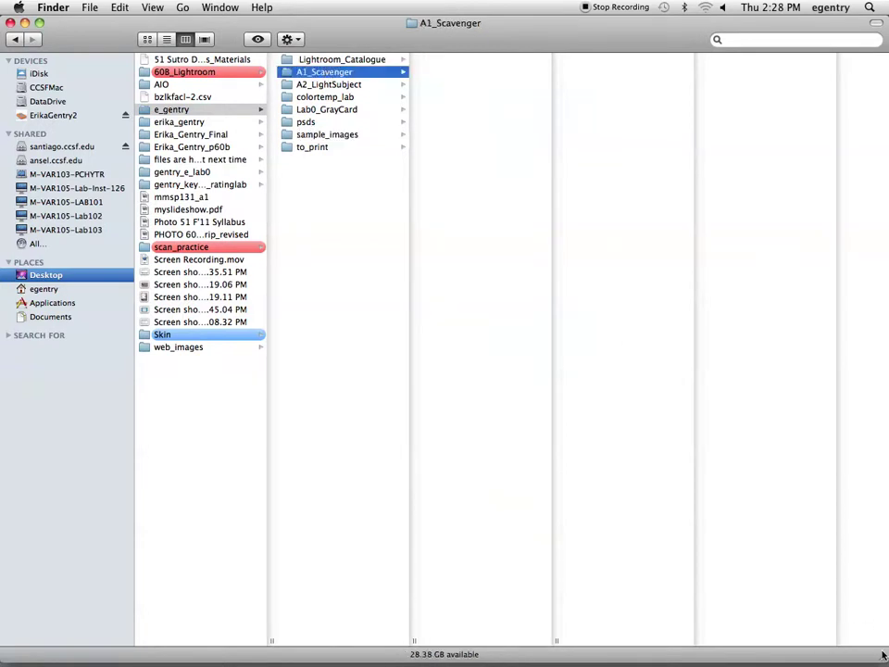
{"action": "left_click_drag", "start_coordinate": [881, 659], "coordinate": [475, 531]}
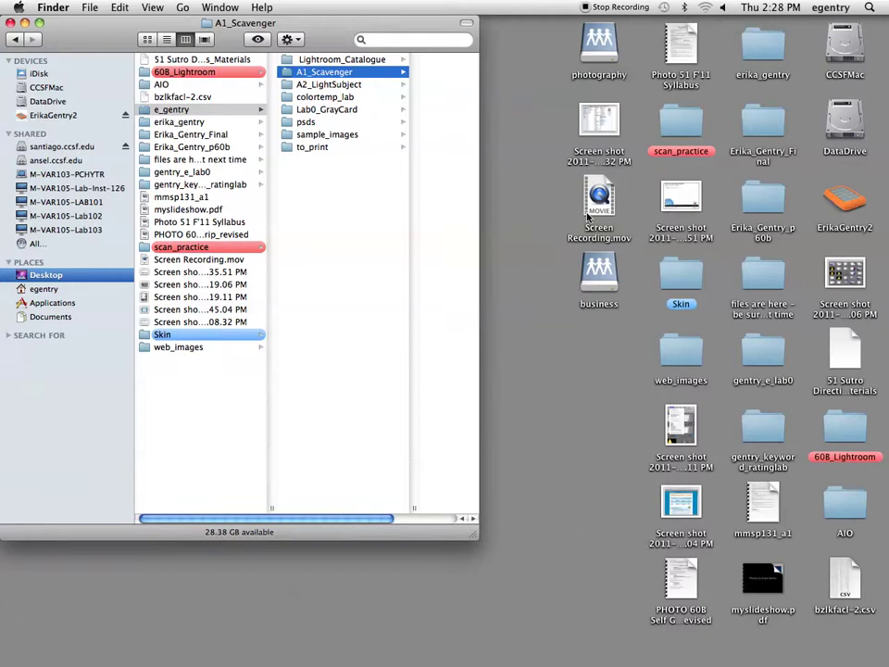
{"action": "double_click", "coordinate": [830, 198]}
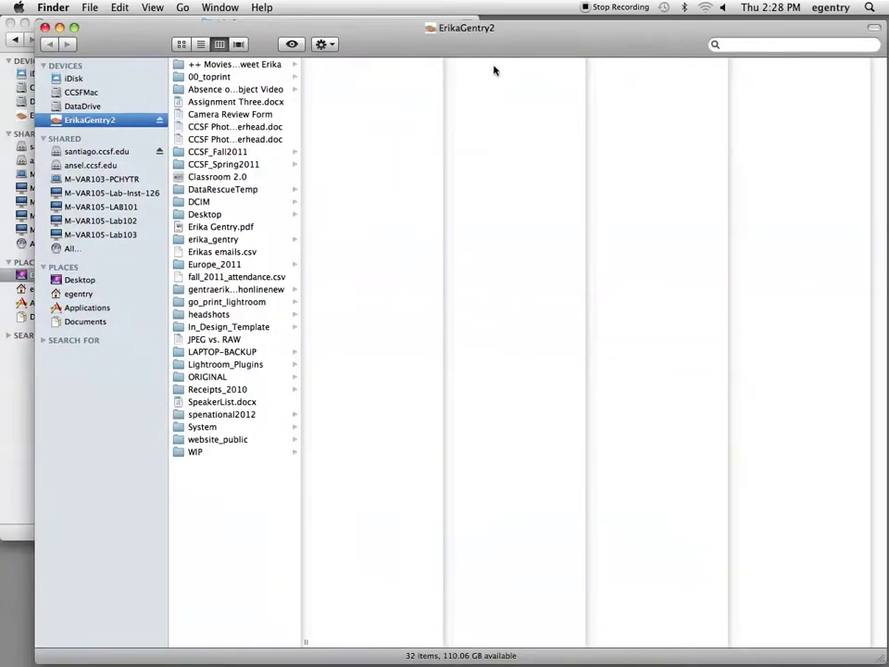
{"action": "left_click_drag", "start_coordinate": [450, 45], "coordinate": [781, 359]}
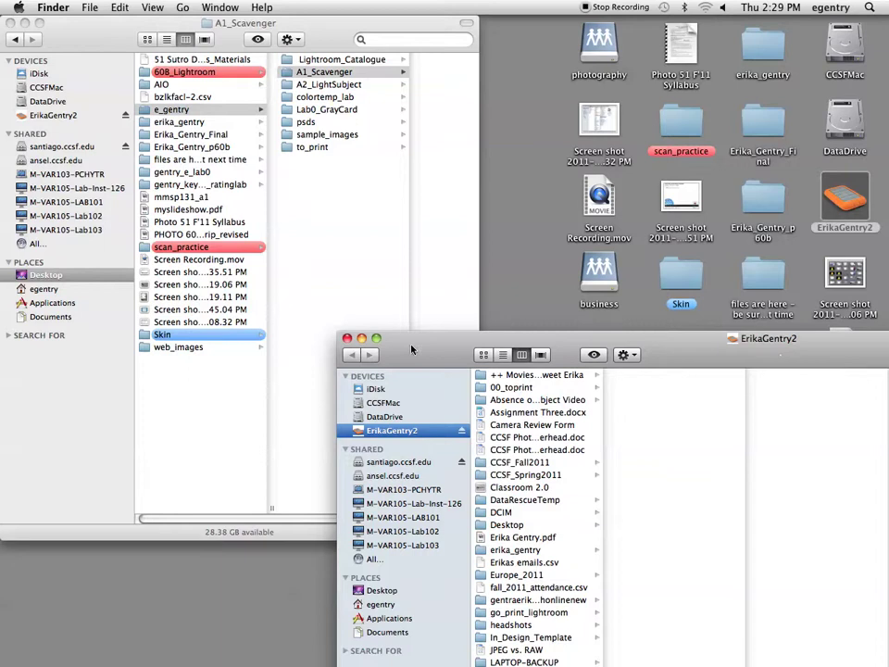
{"action": "left_click_drag", "start_coordinate": [412, 349], "coordinate": [389, 155]}
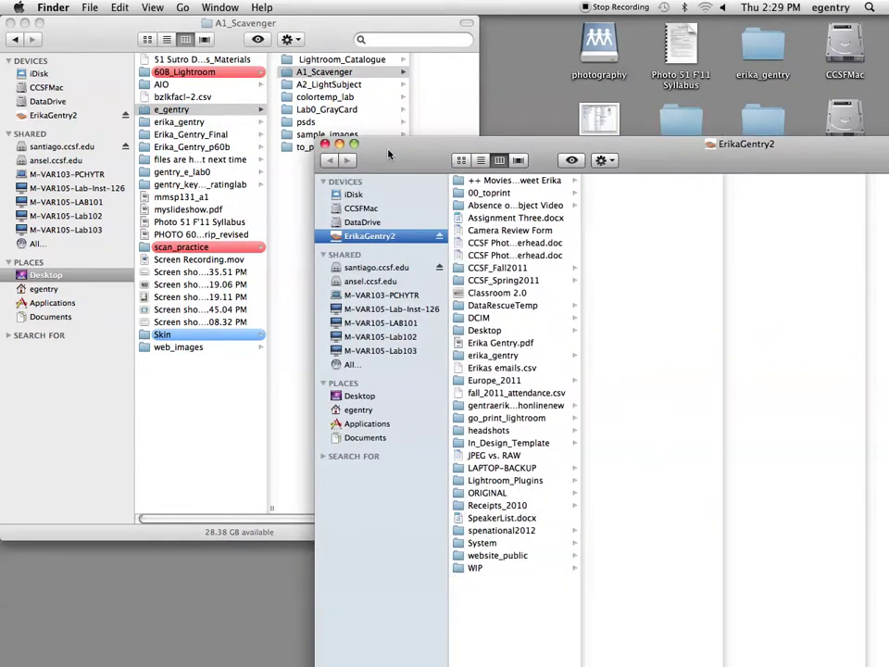
{"action": "left_click_drag", "start_coordinate": [389, 155], "coordinate": [366, 262]}
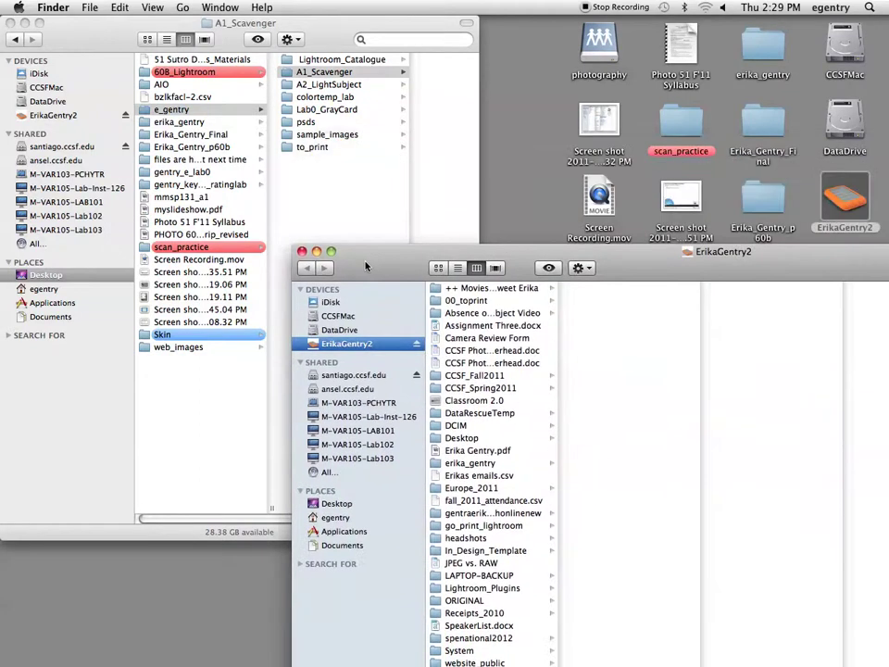
{"action": "left_click", "coordinate": [458, 463]}
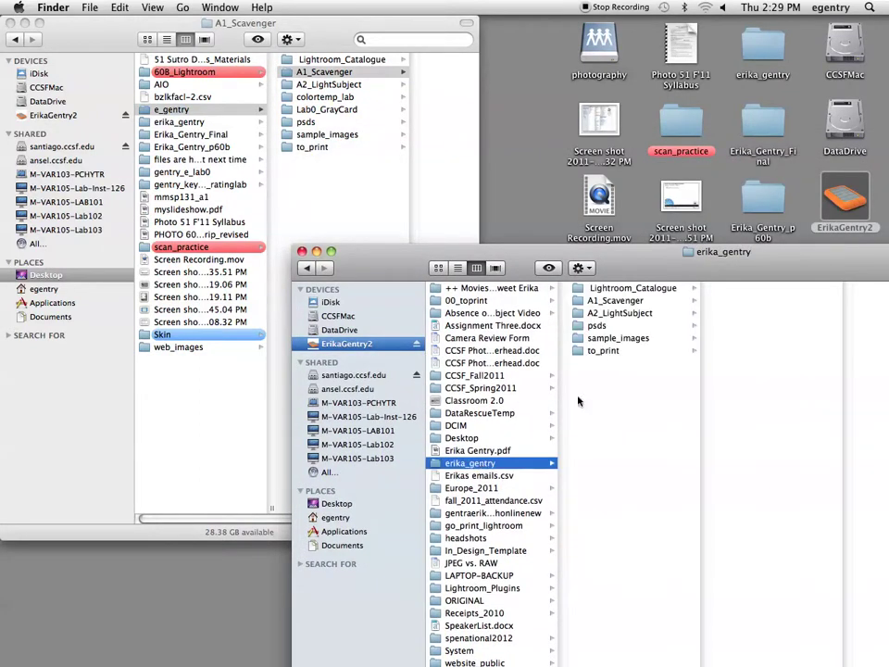
{"action": "left_click", "coordinate": [643, 338]}
{"action": "left_click", "coordinate": [751, 288]}
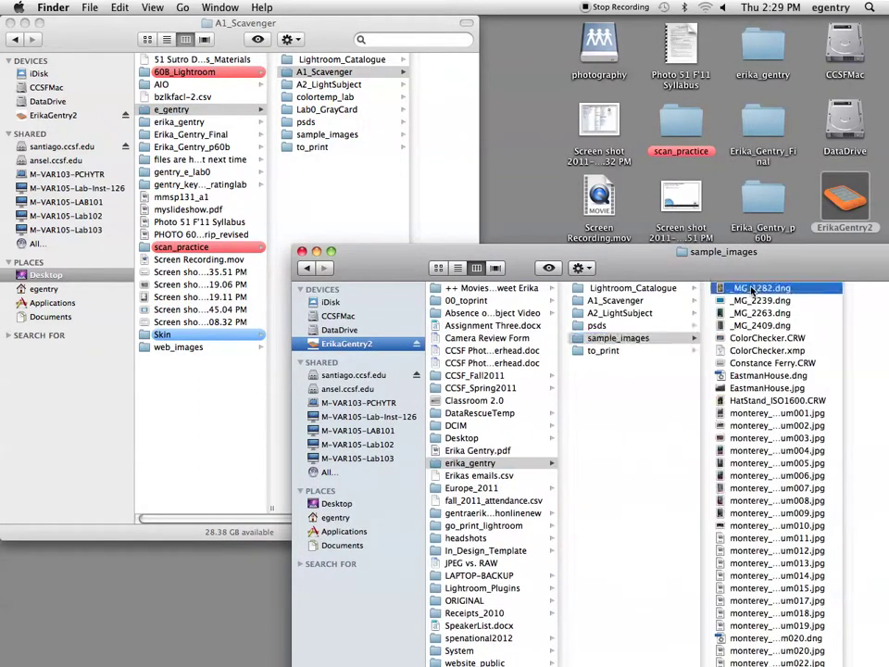
{"action": "left_click_drag", "start_coordinate": [746, 268], "coordinate": [566, 235]}
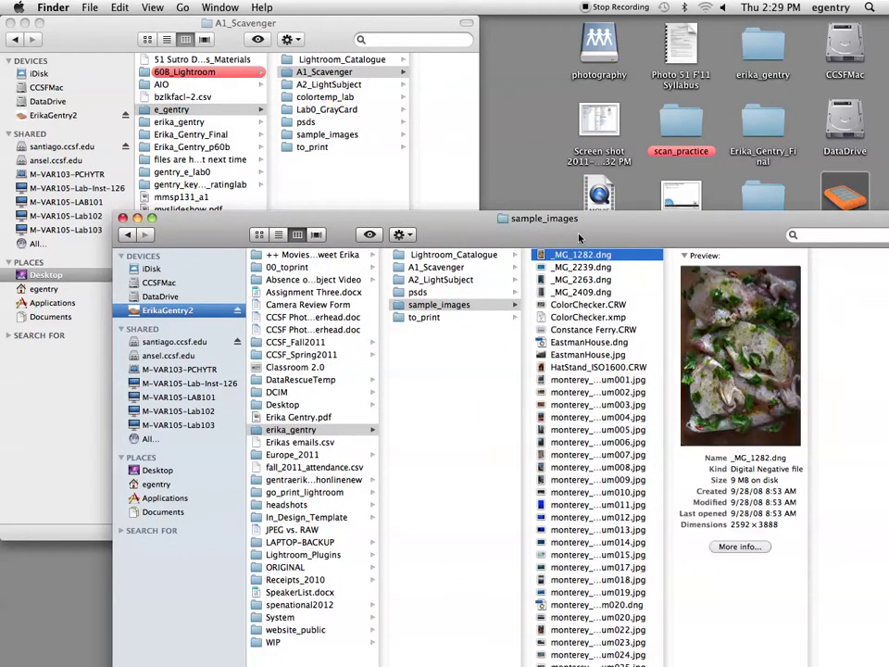
{"action": "left_click", "coordinate": [571, 442], "text": "shift"}
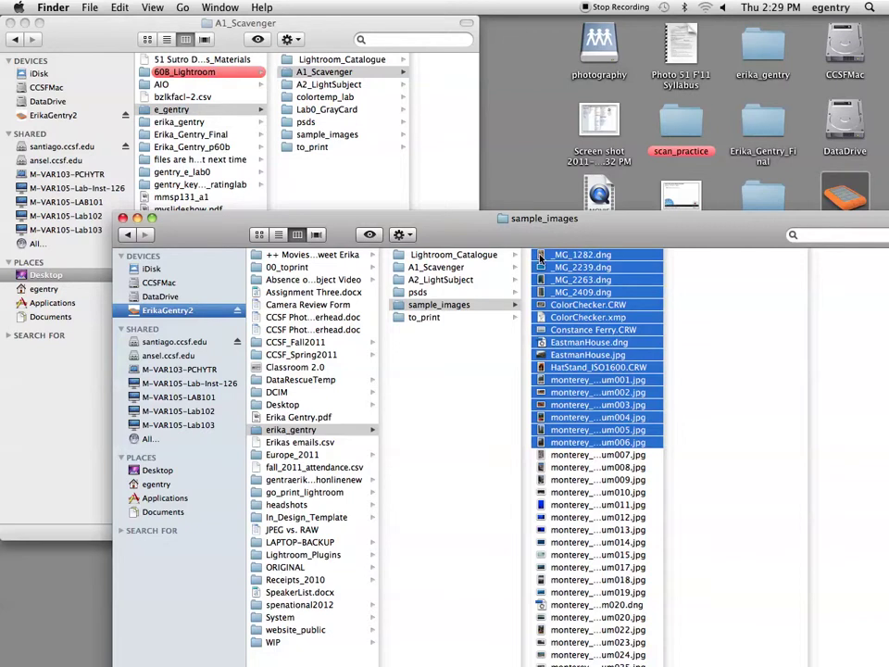
Copy the 16 selected images into A1_Scavenger, then check A2_LightSubject.
{"action": "left_click", "coordinate": [460, 174]}
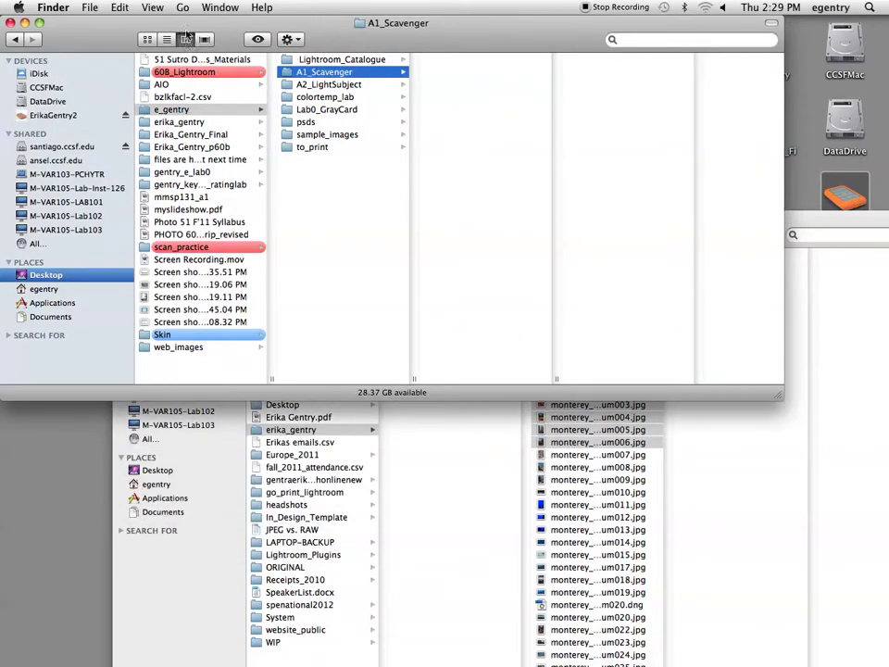
{"action": "left_click", "coordinate": [172, 111]}
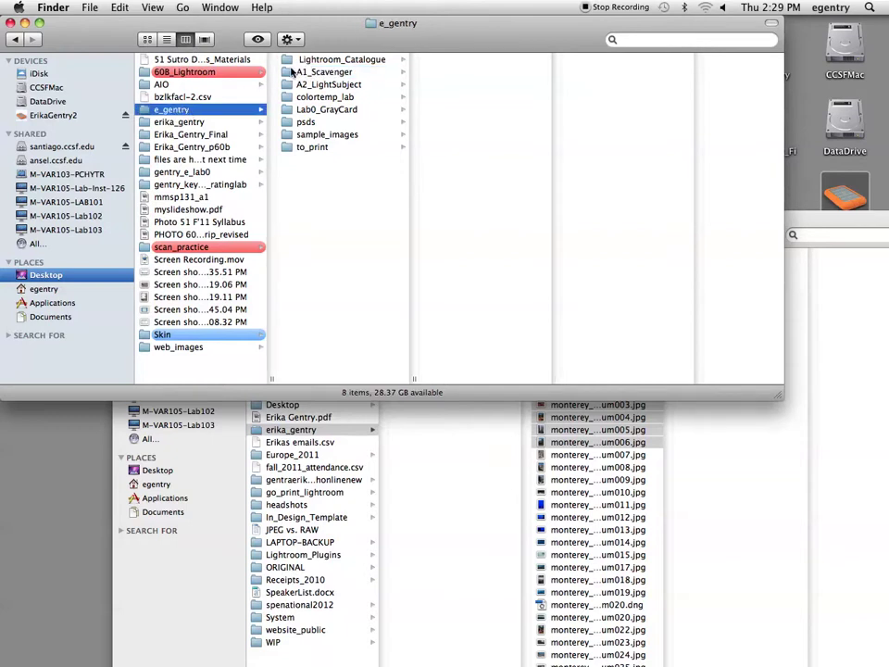
{"action": "left_click", "coordinate": [324, 71]}
{"action": "left_click", "coordinate": [699, 410]}
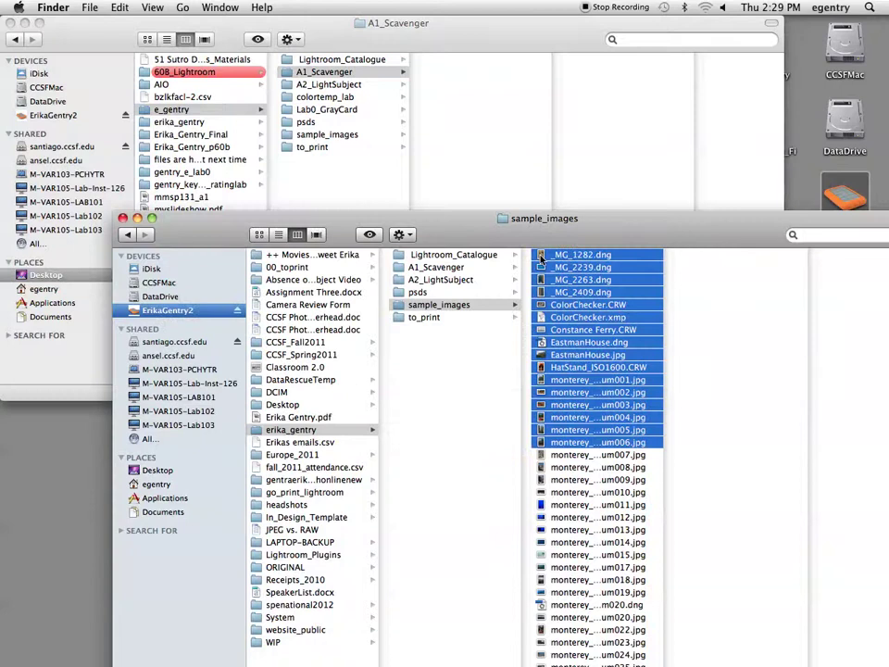
{"action": "left_click_drag", "start_coordinate": [611, 410], "coordinate": [476, 100]}
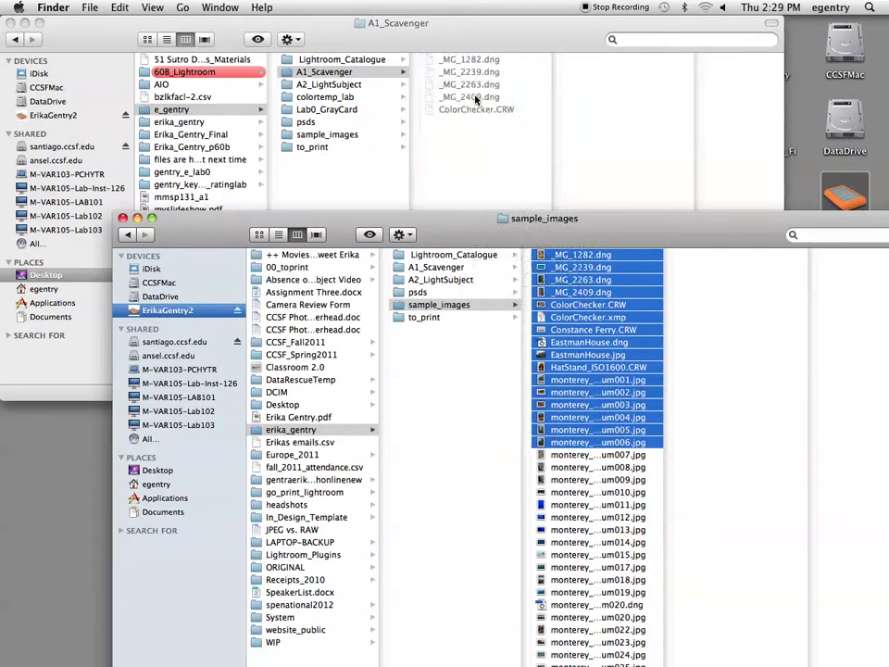
{"action": "left_click", "coordinate": [476, 100]}
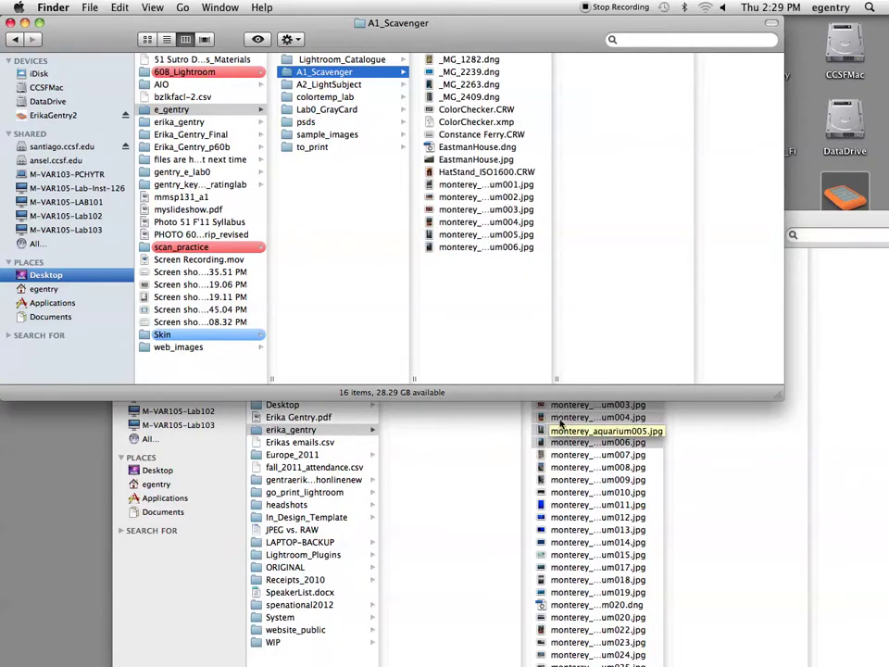
{"action": "left_click", "coordinate": [320, 85]}
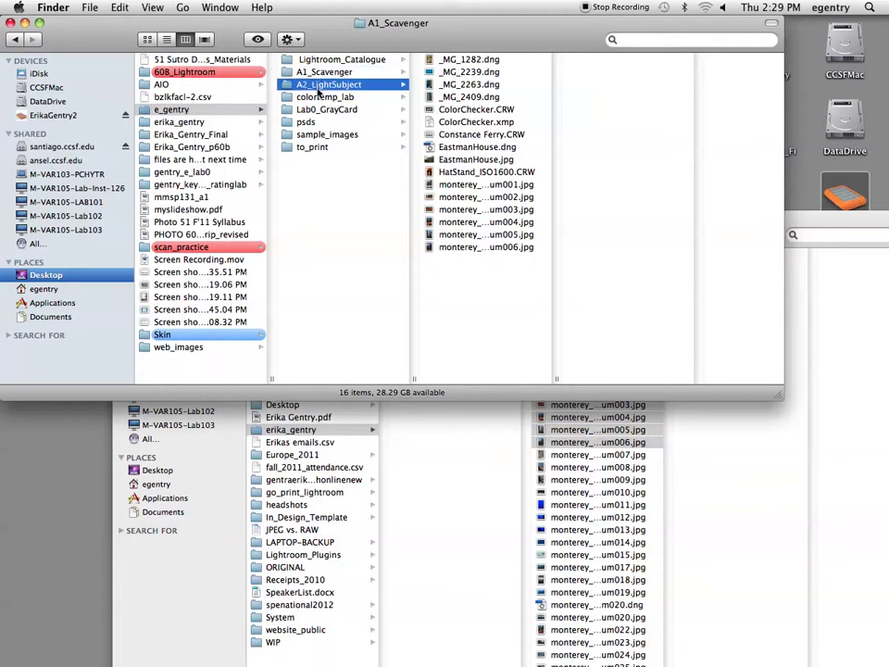
Inspect colortemp_lab and Lab0_GrayCard, then try a 'gray card' search in sample_images and the Mac.
{"action": "left_click", "coordinate": [314, 99]}
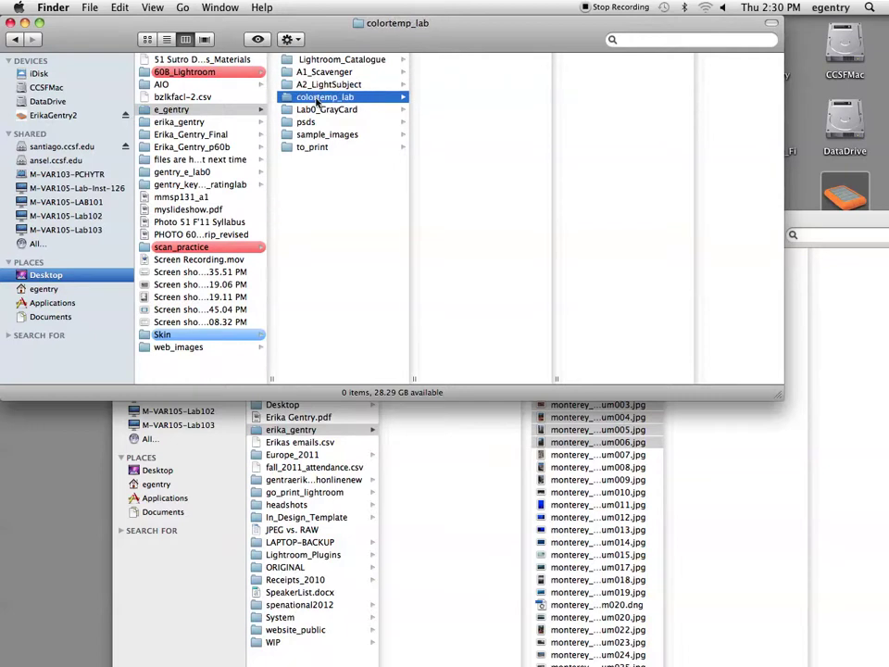
{"action": "left_click", "coordinate": [322, 111]}
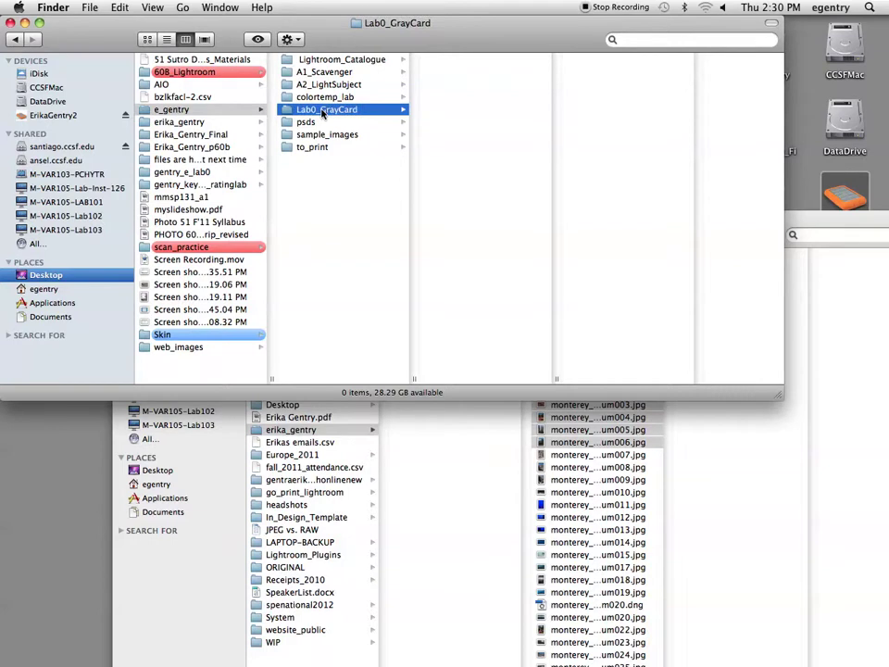
{"action": "left_click", "coordinate": [484, 415]}
{"action": "left_click", "coordinate": [832, 235]}
{"action": "type", "text": "gr"}
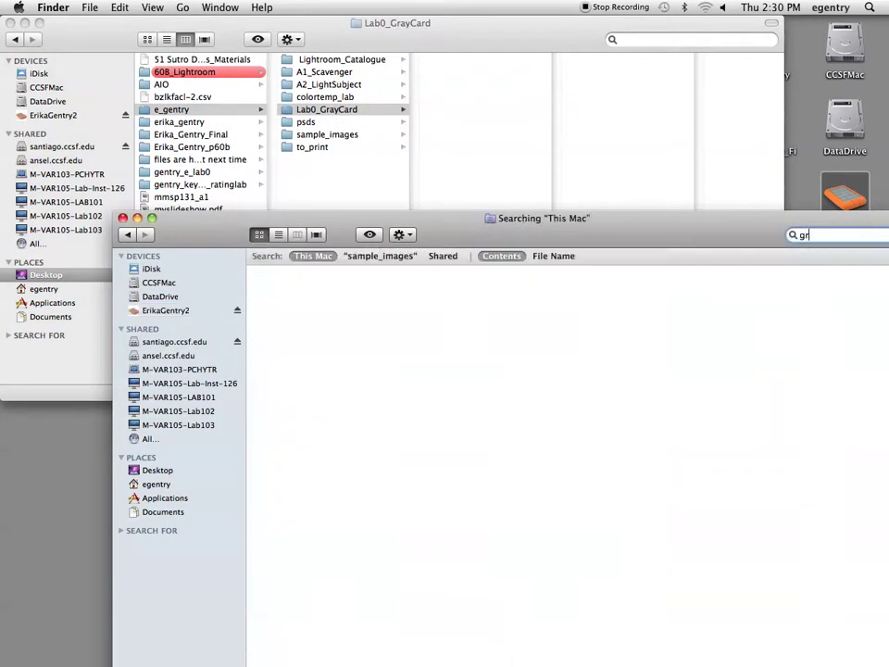
{"action": "type", "text": "ay card"}
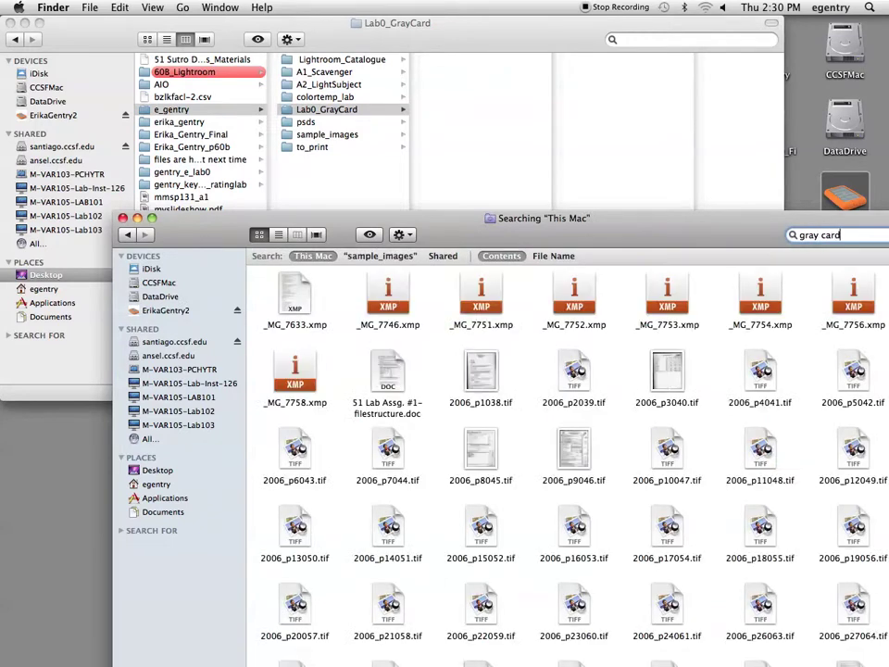
{"action": "left_click", "coordinate": [379, 257]}
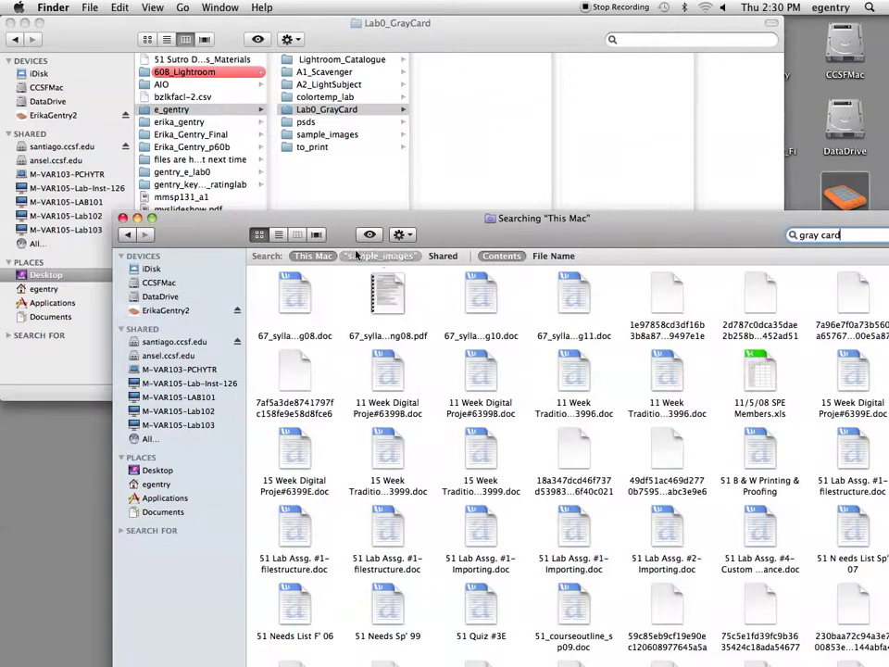
{"action": "left_click", "coordinate": [315, 256]}
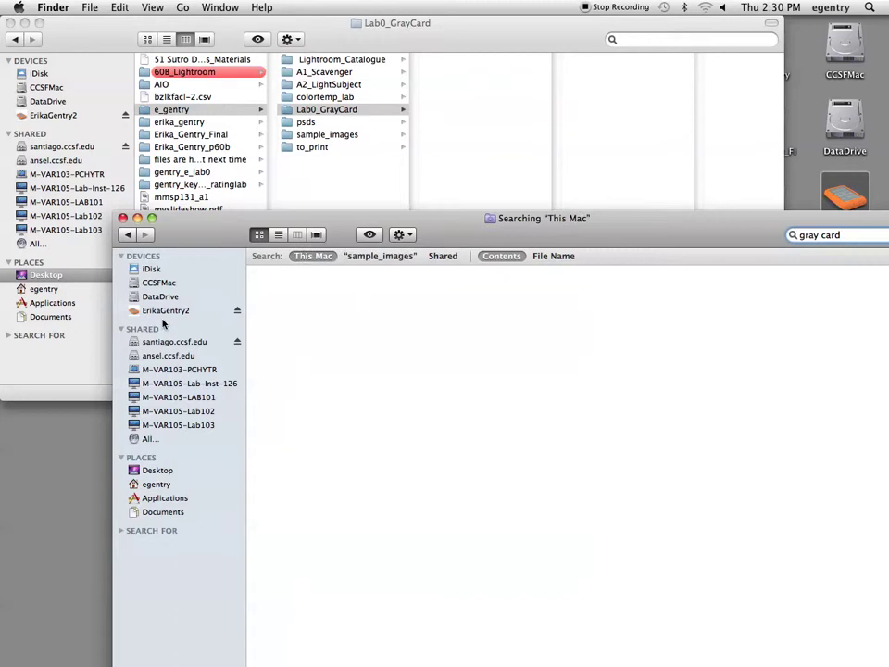
{"action": "left_click", "coordinate": [167, 310]}
Search ErikaGentry2 for 'gray card' and open the Gray_Card_Samples folder.
{"action": "left_click", "coordinate": [827, 235]}
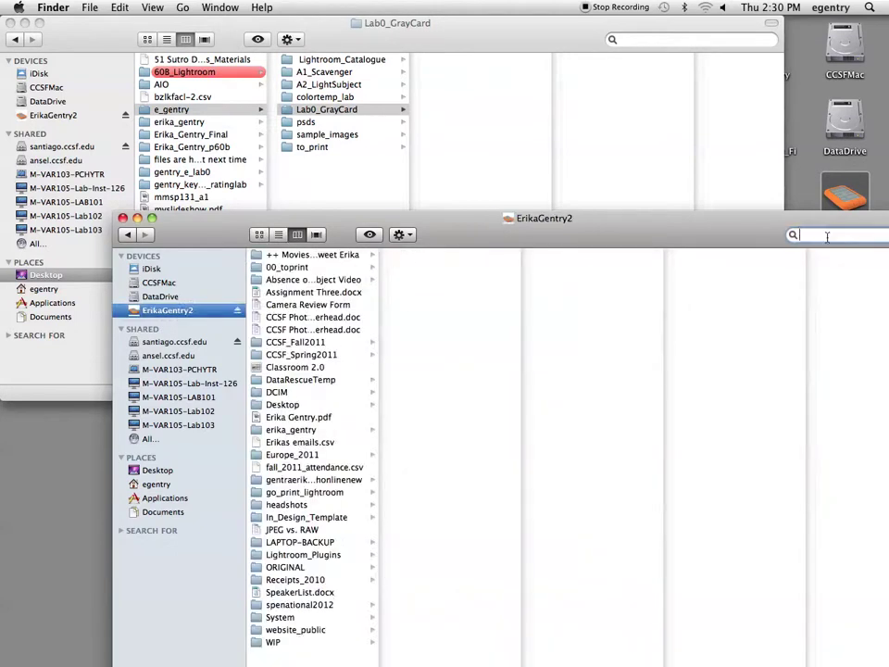
{"action": "type", "text": "gray card"}
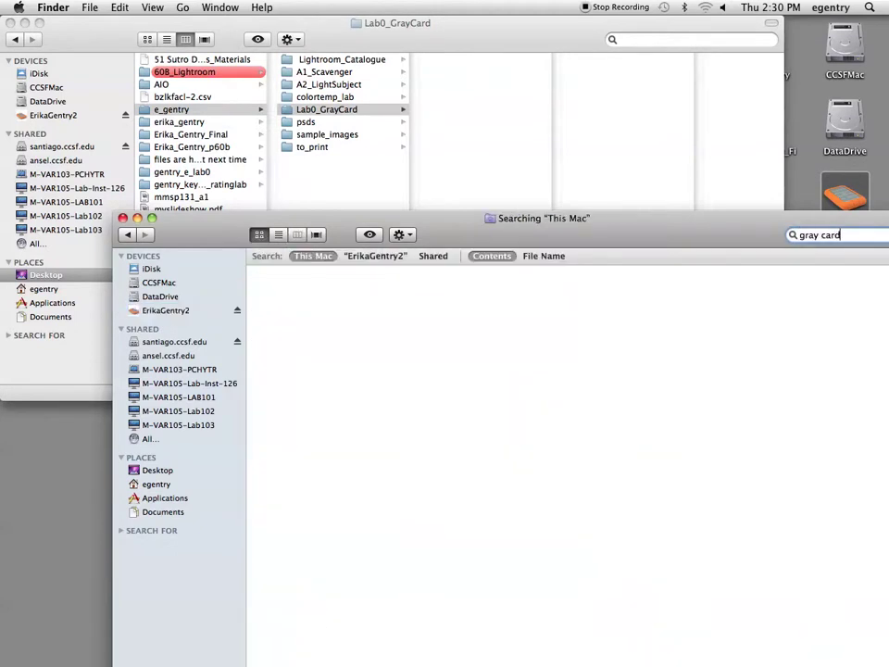
{"action": "left_click", "coordinate": [387, 256]}
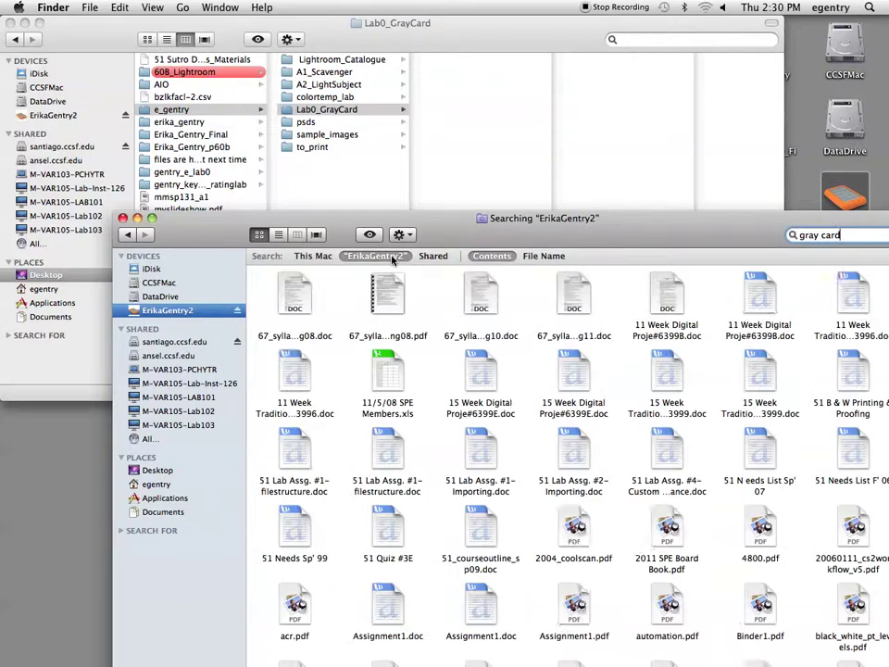
{"action": "scroll", "coordinate": [416, 323], "scroll_direction": "down", "scroll_amount": 15}
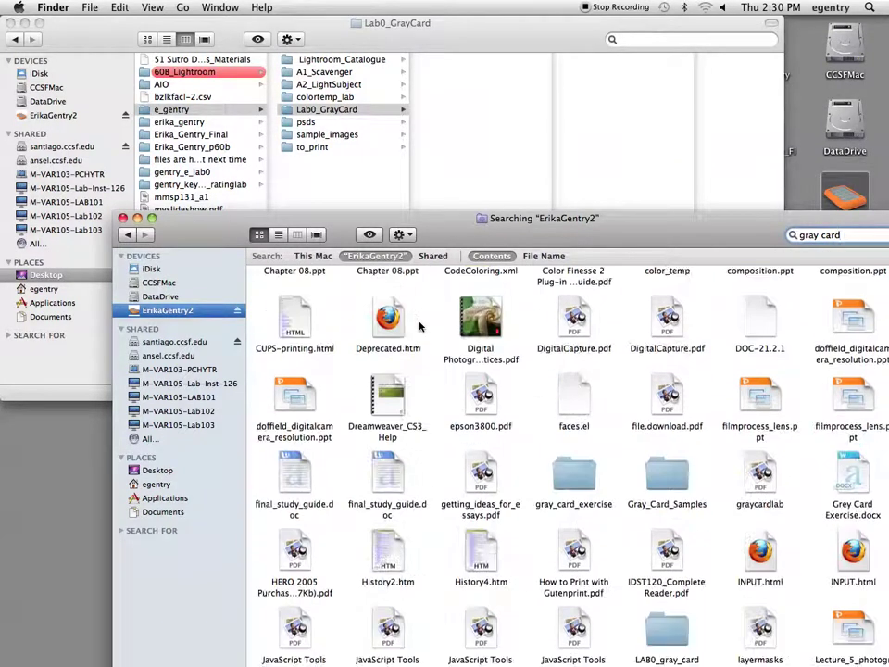
{"action": "left_click", "coordinate": [667, 398]}
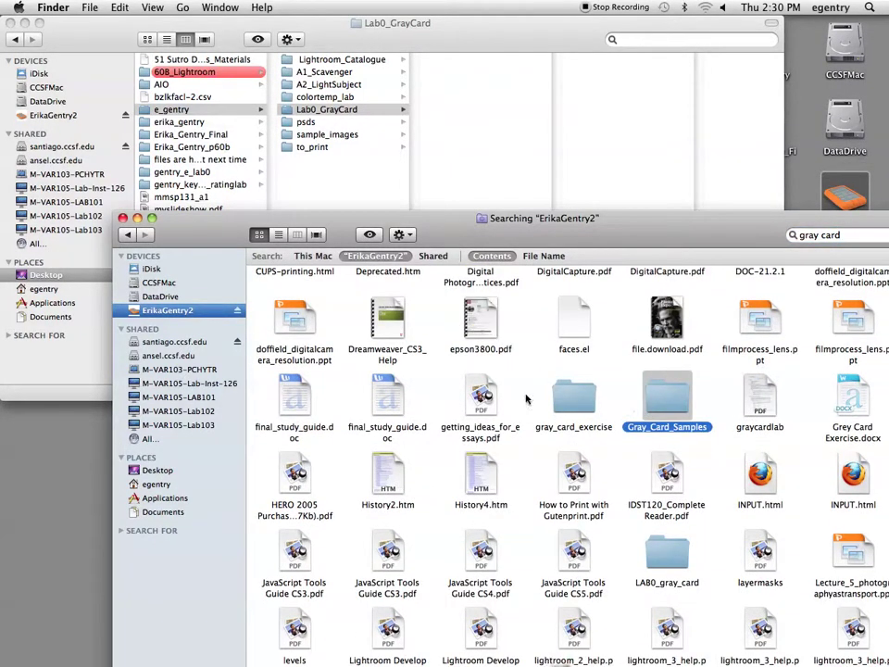
{"action": "double_click", "coordinate": [663, 396]}
Copy all twelve gray card images into Lab0_GrayCard and close Gray_Card_Samples.
{"action": "left_click_drag", "start_coordinate": [726, 269], "coordinate": [559, 377]}
{"action": "left_click", "coordinate": [561, 371]}
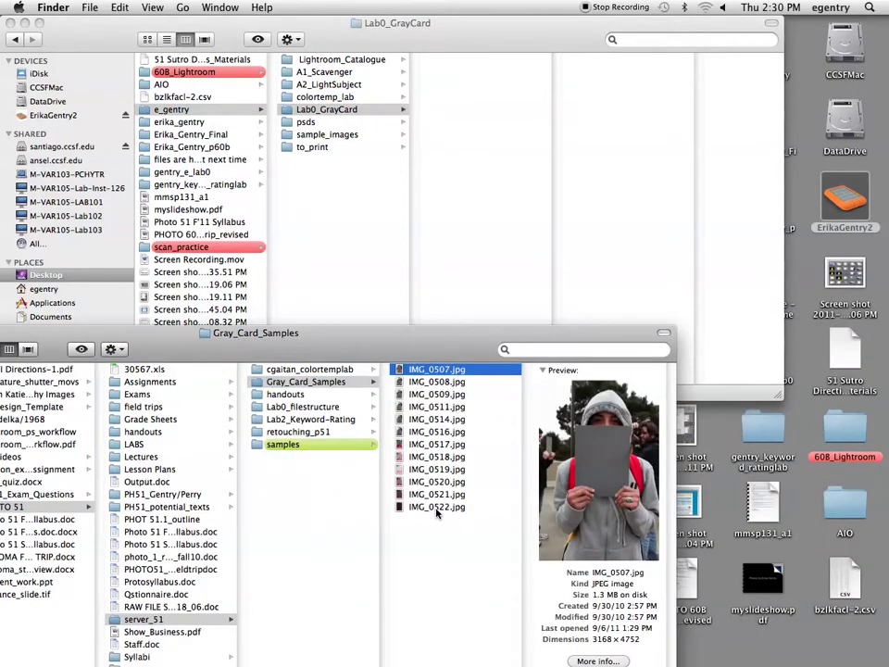
{"action": "key", "text": "super+a"}
{"action": "left_click_drag", "start_coordinate": [454, 486], "coordinate": [465, 135]}
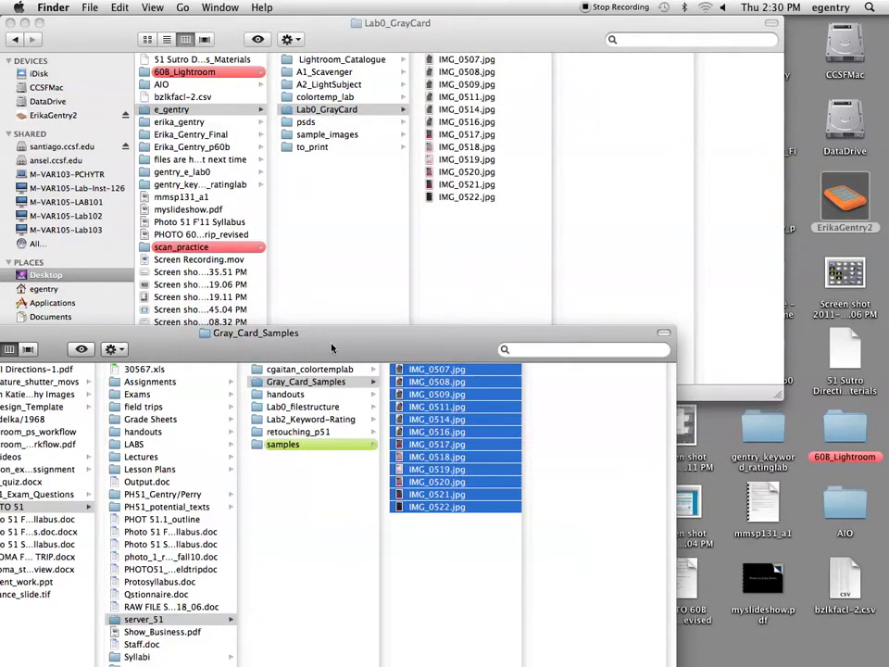
{"action": "left_click_drag", "start_coordinate": [331, 342], "coordinate": [564, 360]}
{"action": "left_click", "coordinate": [69, 351]}
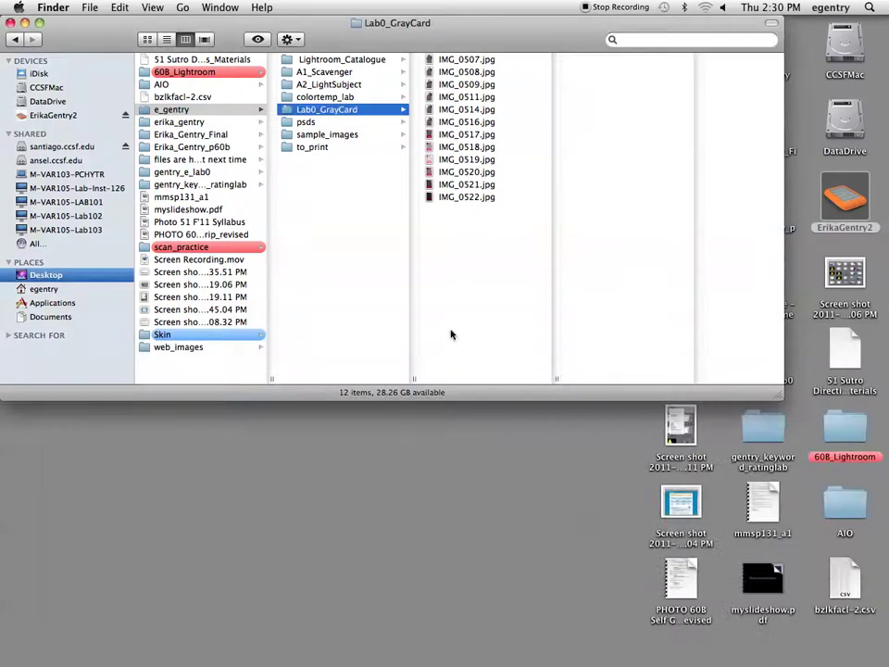
Enlarge the window, view e_gentry's Info, browse sample_images, and go back to e_gentry.
{"action": "left_click_drag", "start_coordinate": [778, 396], "coordinate": [874, 631]}
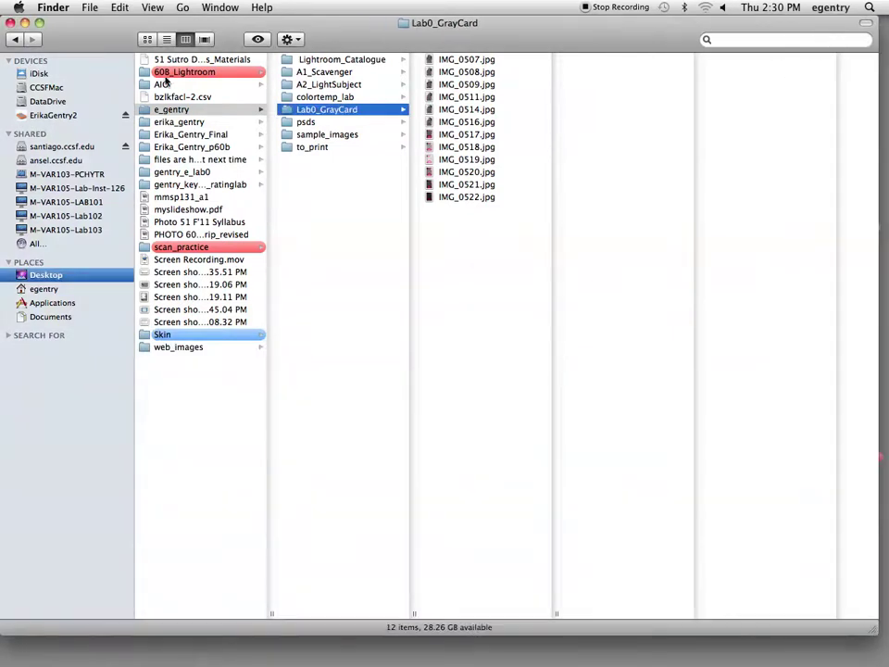
{"action": "left_click", "coordinate": [176, 112]}
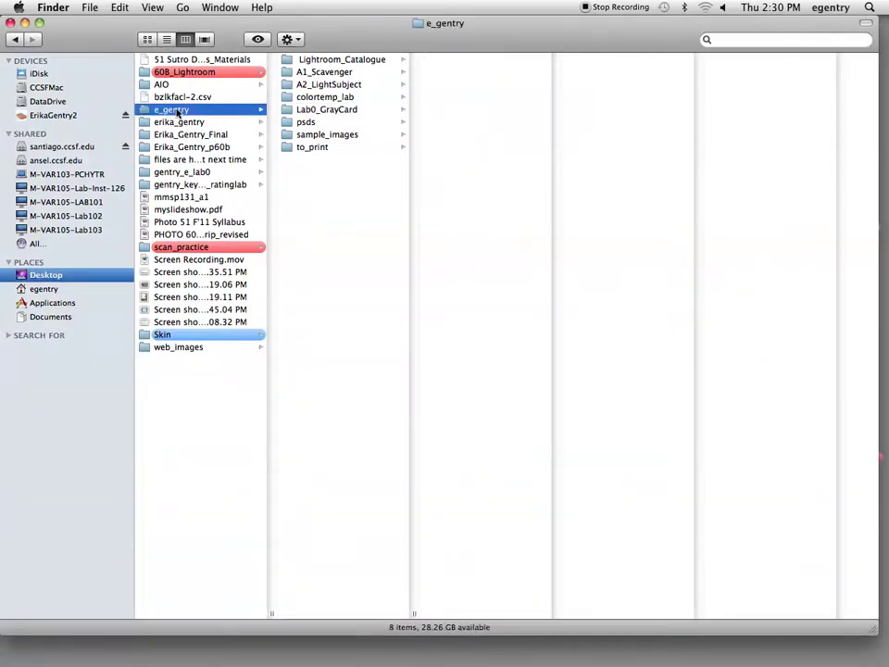
{"action": "key", "text": "super+i"}
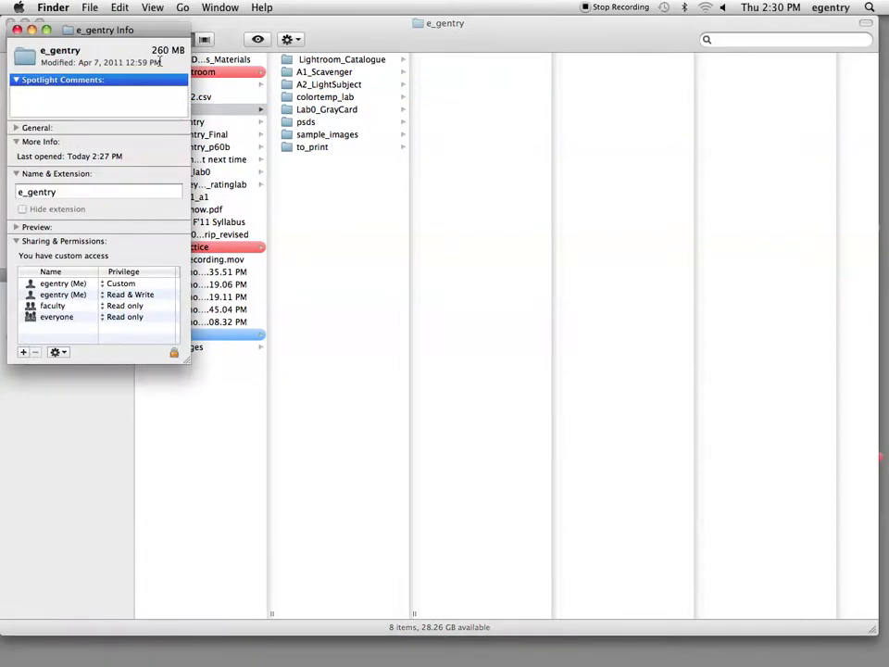
{"action": "left_click", "coordinate": [17, 31]}
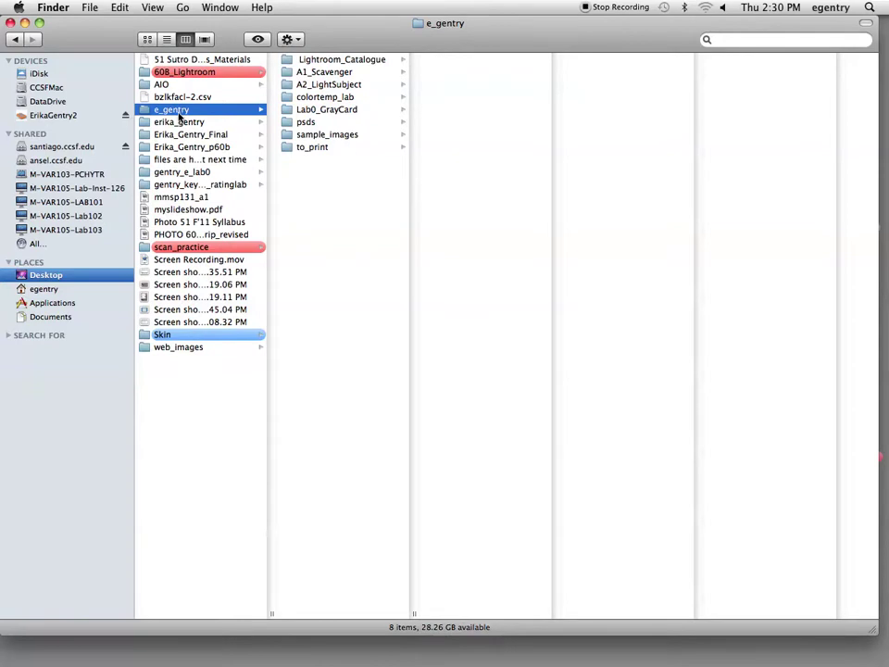
{"action": "left_click", "coordinate": [315, 135]}
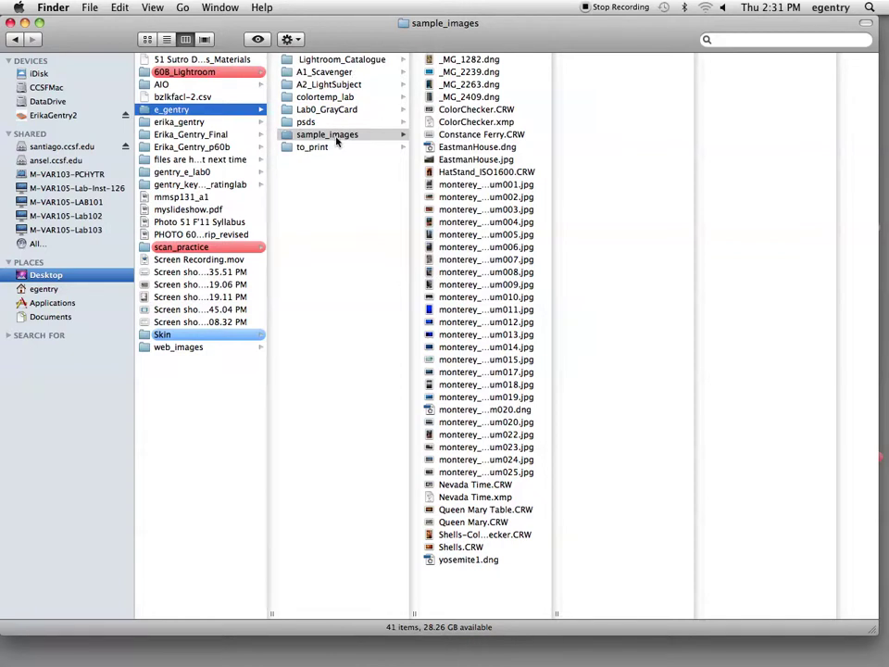
{"action": "left_click", "coordinate": [336, 220]}
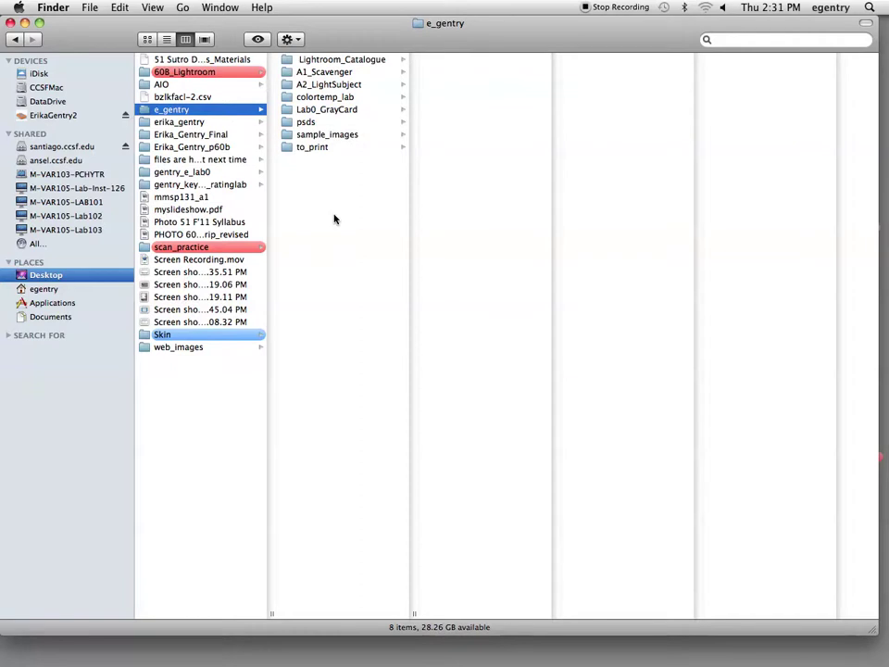
Create the A3_Storytelling folder in e_gentry, open it, then return to e_gentry.
{"action": "left_click", "coordinate": [90, 7]}
{"action": "left_click", "coordinate": [116, 37]}
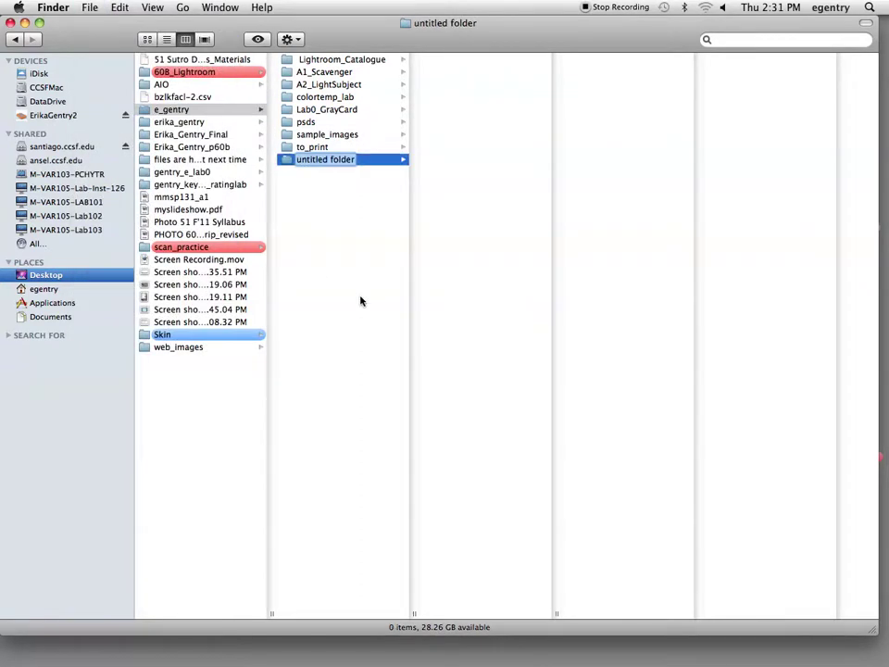
{"action": "type", "text": "A"}
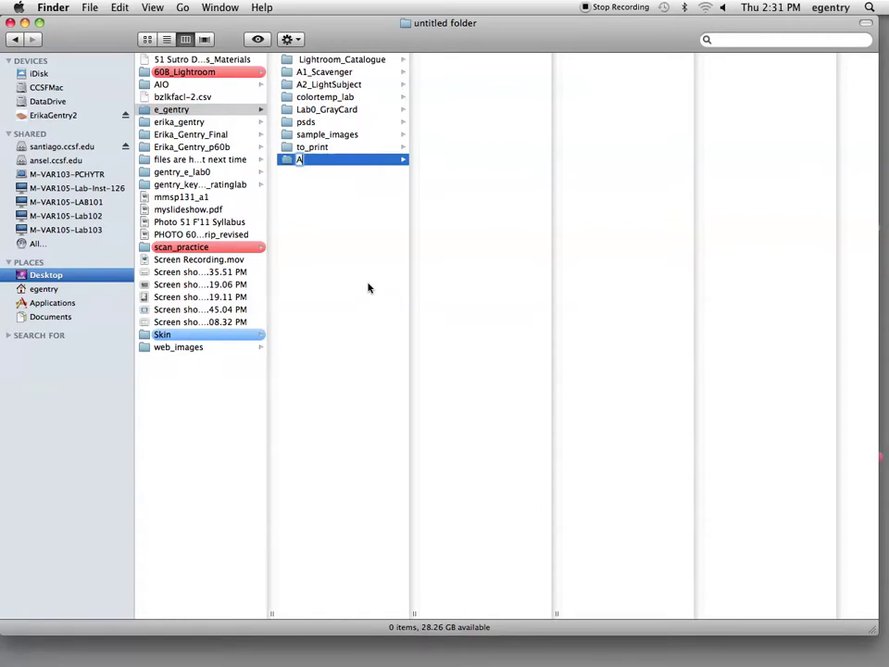
{"action": "type", "text": "3_Story"}
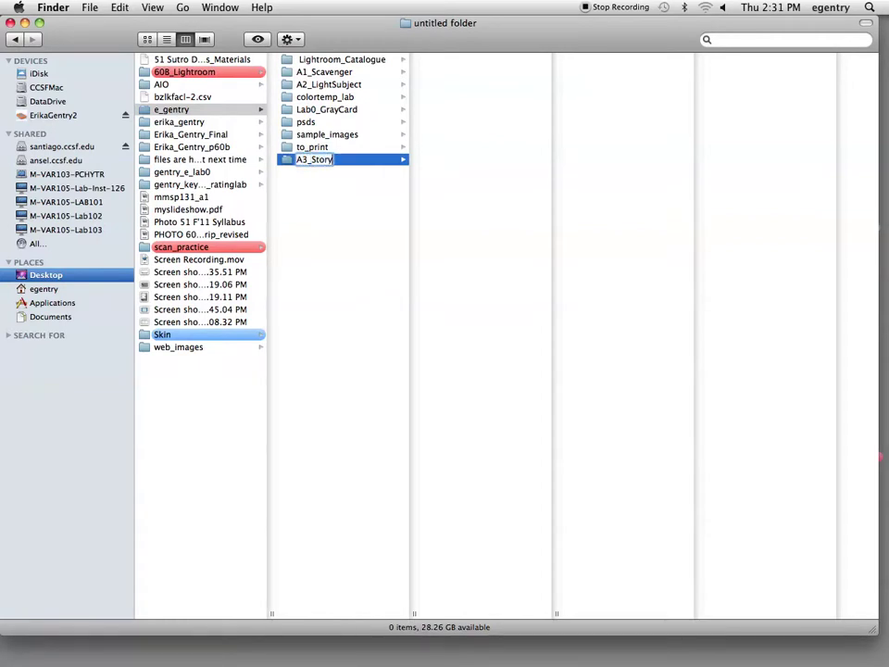
{"action": "type", "text": "telling"}
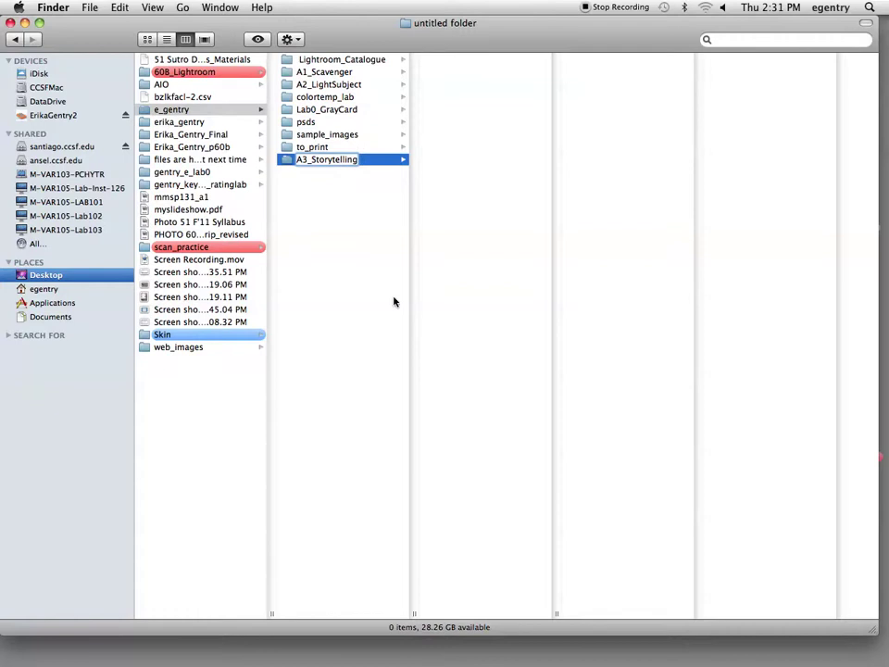
{"action": "left_click", "coordinate": [360, 286]}
{"action": "left_click", "coordinate": [335, 163]}
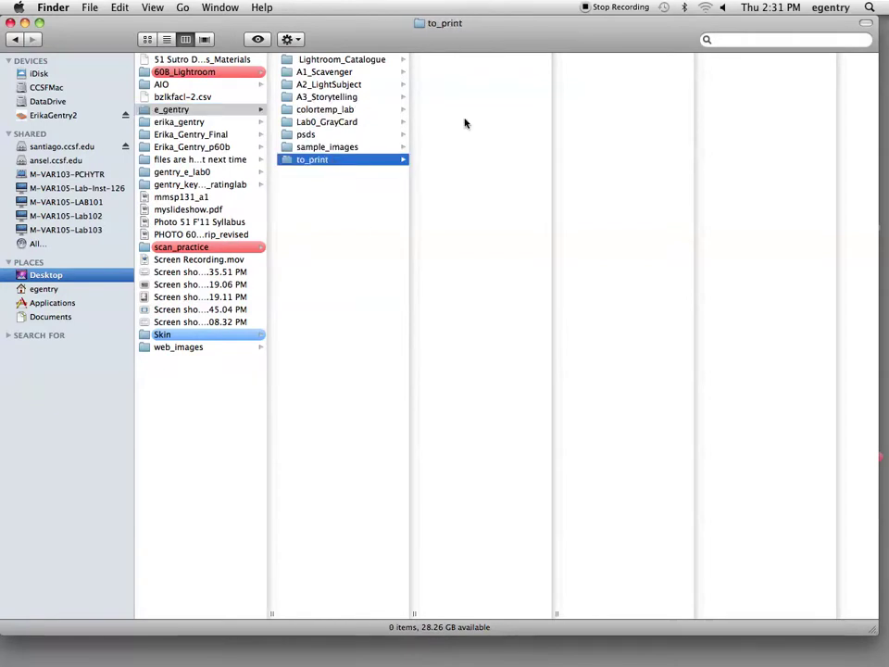
{"action": "left_click", "coordinate": [333, 95]}
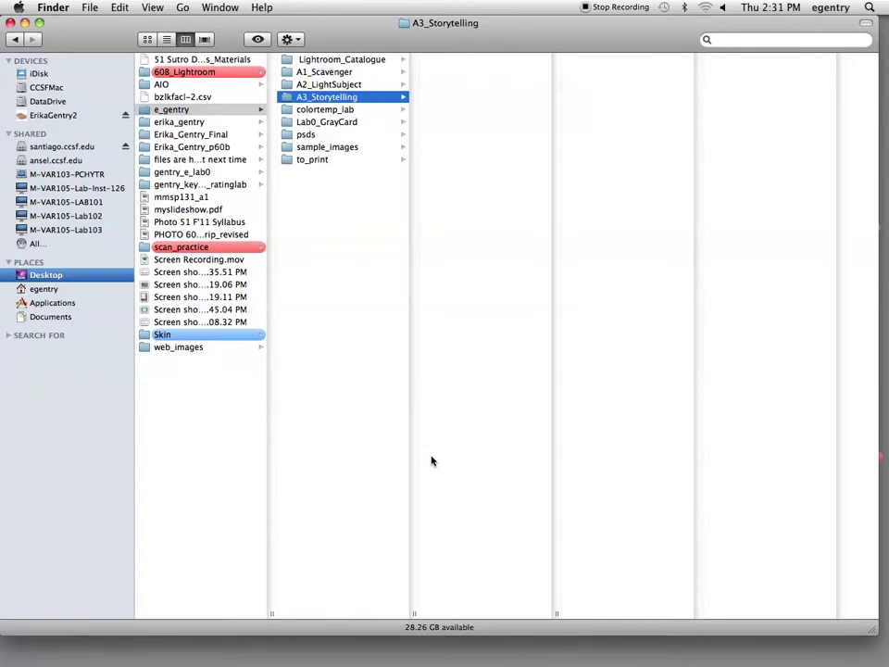
{"action": "left_click", "coordinate": [197, 110]}
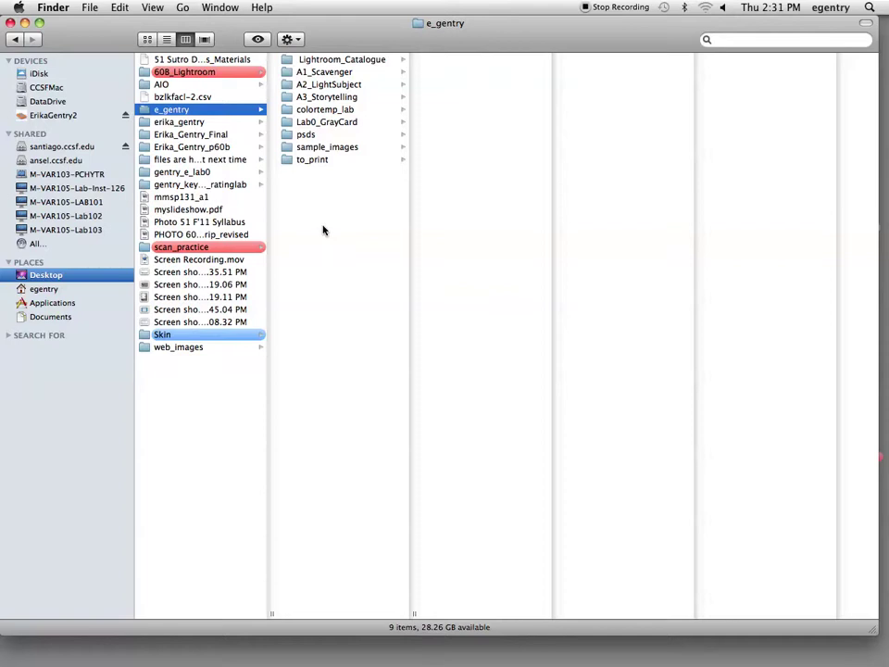
{"action": "mouse_move", "coordinate": [399, 659]}
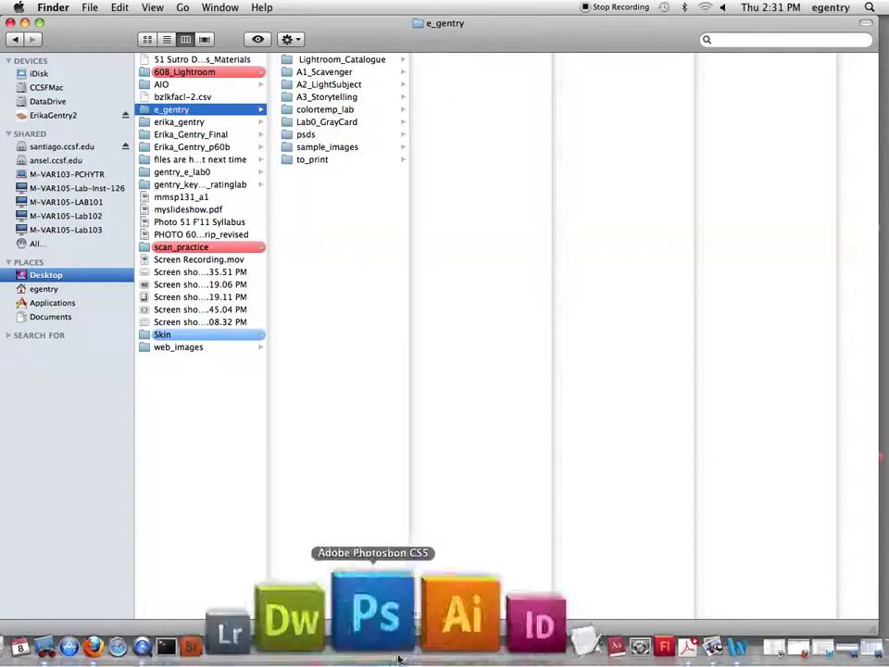